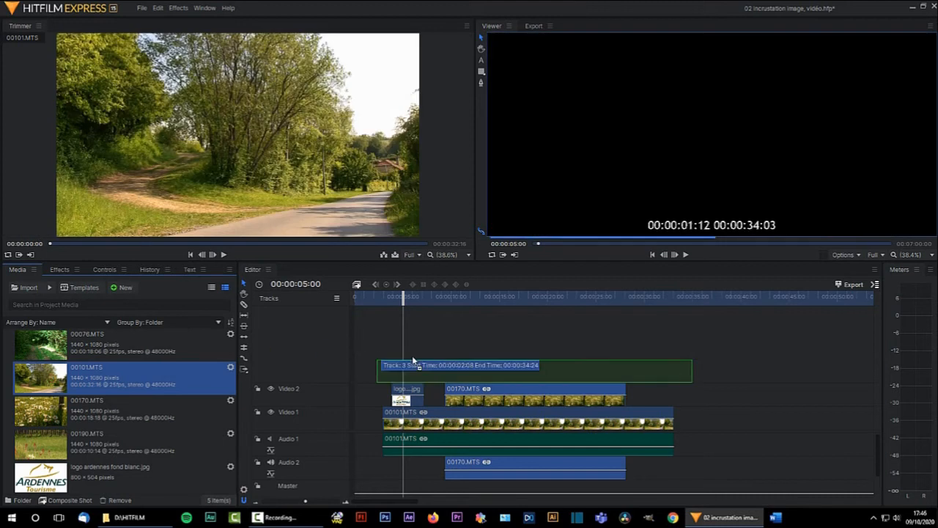
- Add 00076.MTS on a new Video 4 track above 00101.MTS, then shrink it into the upper-left corner of the frame at 00:00:12:08
{"action": "left_click_drag", "start_coordinate": [40, 345], "coordinate": [449, 342]}
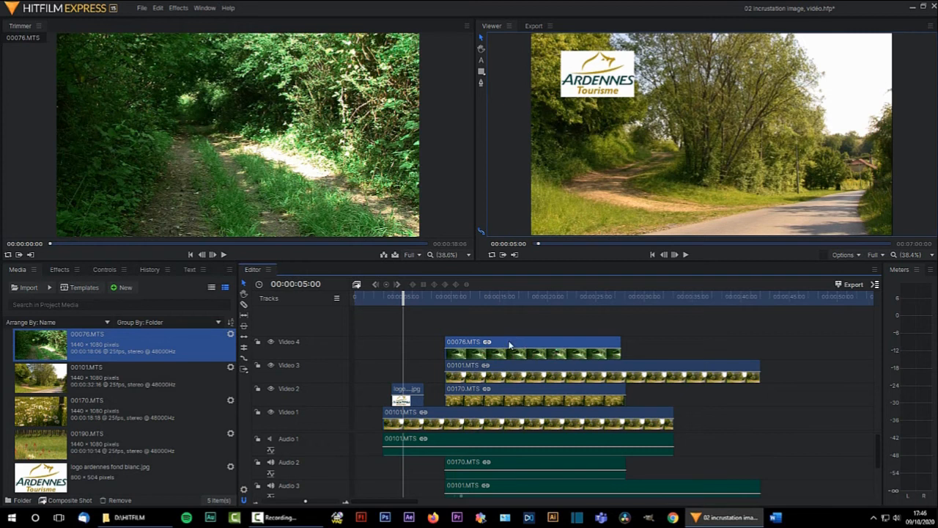
{"action": "left_click", "coordinate": [473, 296]}
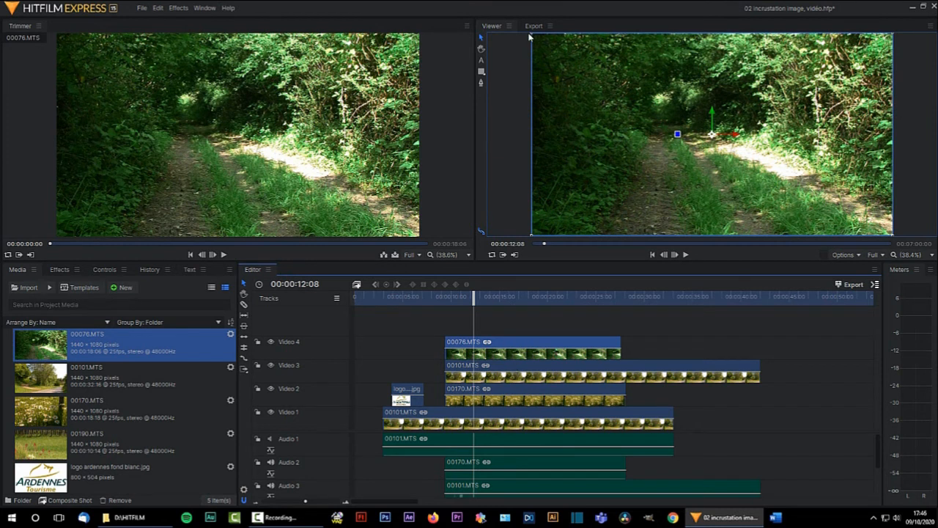
{"action": "left_click_drag", "start_coordinate": [533, 37], "coordinate": [592, 73]}
- Scale down the Video 3 clip 00101.MTS and place it in the upper-right corner of the frame
{"action": "left_click", "coordinate": [534, 370]}
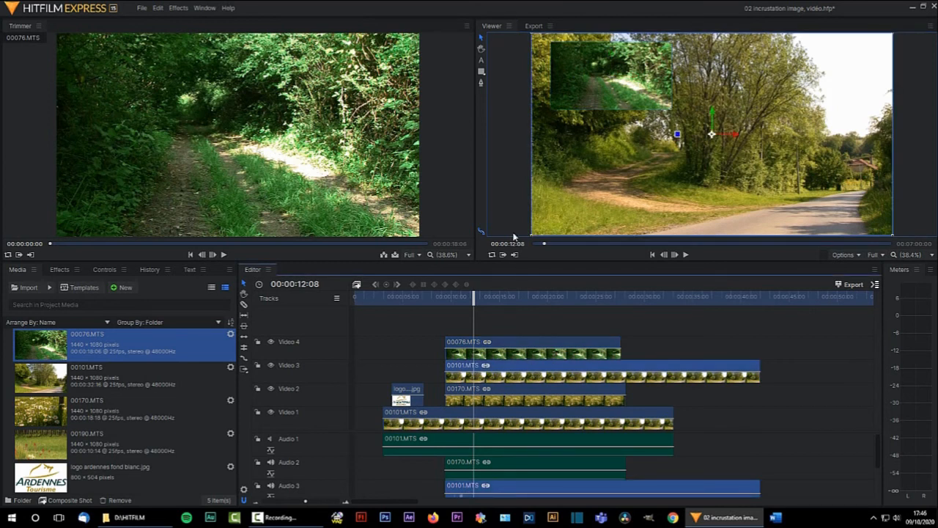
{"action": "left_click_drag", "start_coordinate": [533, 35], "coordinate": [663, 107]}
{"action": "left_click_drag", "start_coordinate": [722, 132], "coordinate": [778, 76]}
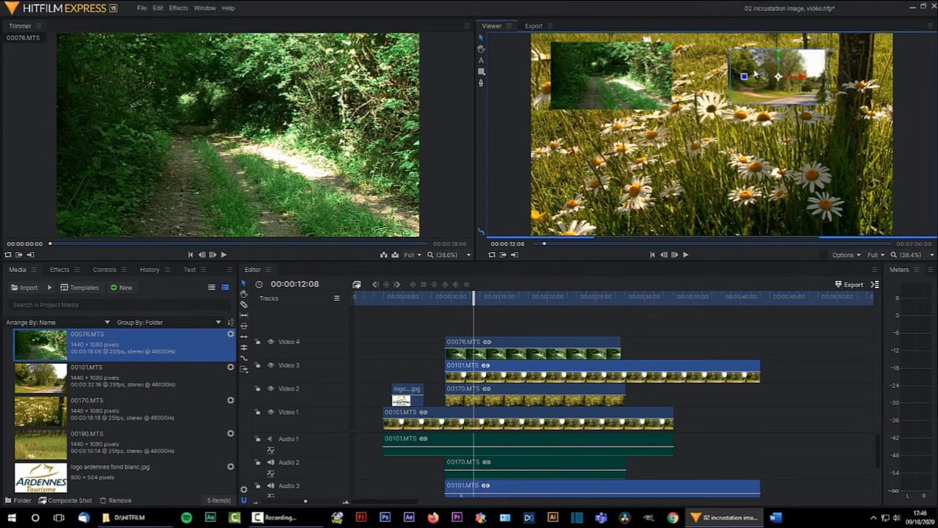
- Scale down the Video 2 clip 00170.MTS and place it in the lower-left part of the frame
{"action": "left_click", "coordinate": [506, 396]}
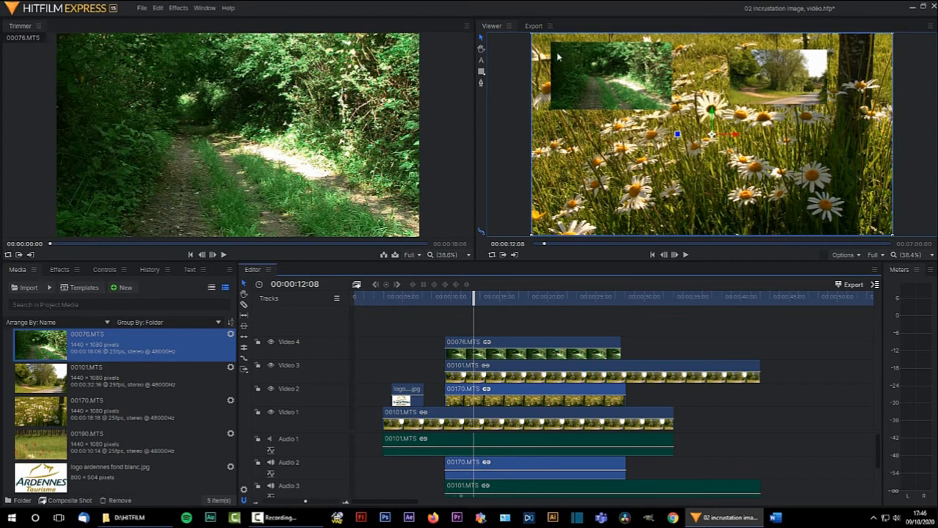
{"action": "left_click_drag", "start_coordinate": [534, 36], "coordinate": [642, 105]}
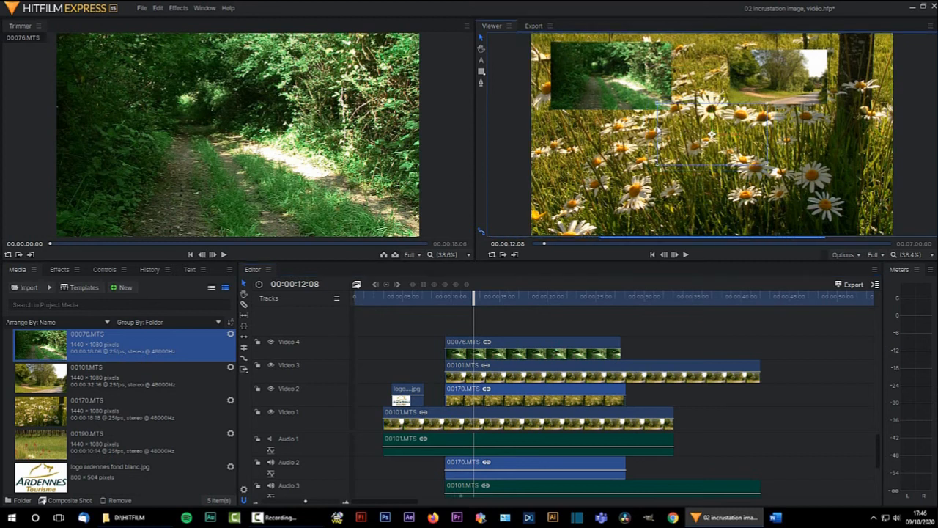
{"action": "left_click_drag", "start_coordinate": [694, 141], "coordinate": [618, 185]}
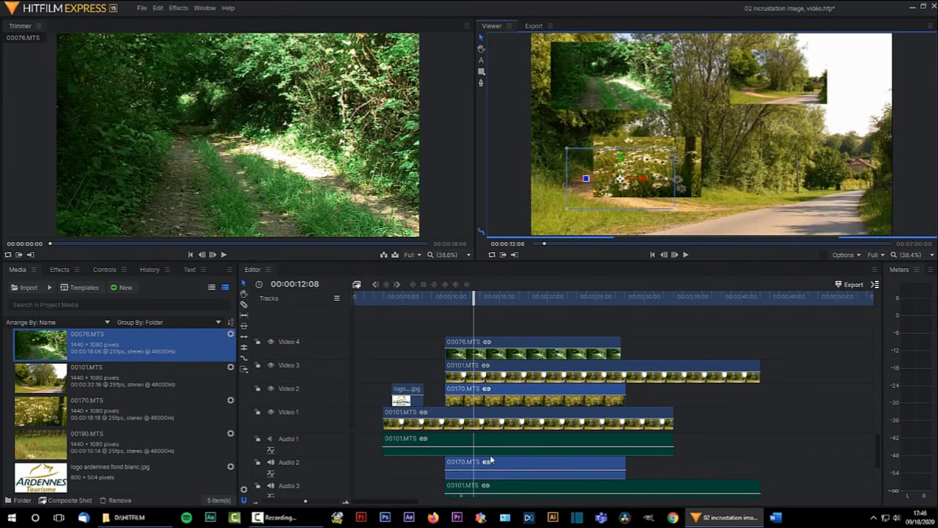
- Scale down the Video 1 clip 00101.MTS and place it in the lower-right part of the frame
{"action": "left_click", "coordinate": [499, 418]}
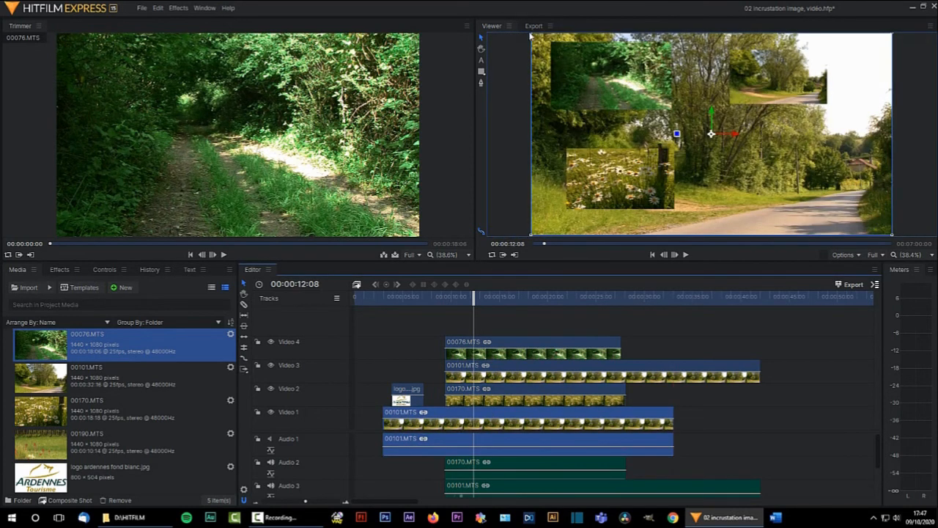
{"action": "left_click_drag", "start_coordinate": [533, 35], "coordinate": [734, 183]}
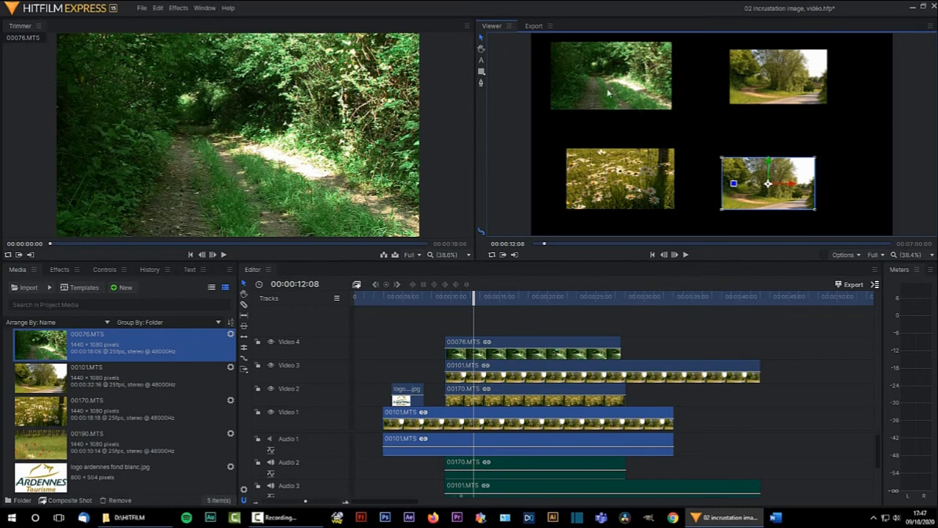
- Show the transform properties of the 00076.MTS clip and set its position to -579.8, 271.1 and its scale to 30.4%
{"action": "left_click", "coordinate": [501, 344]}
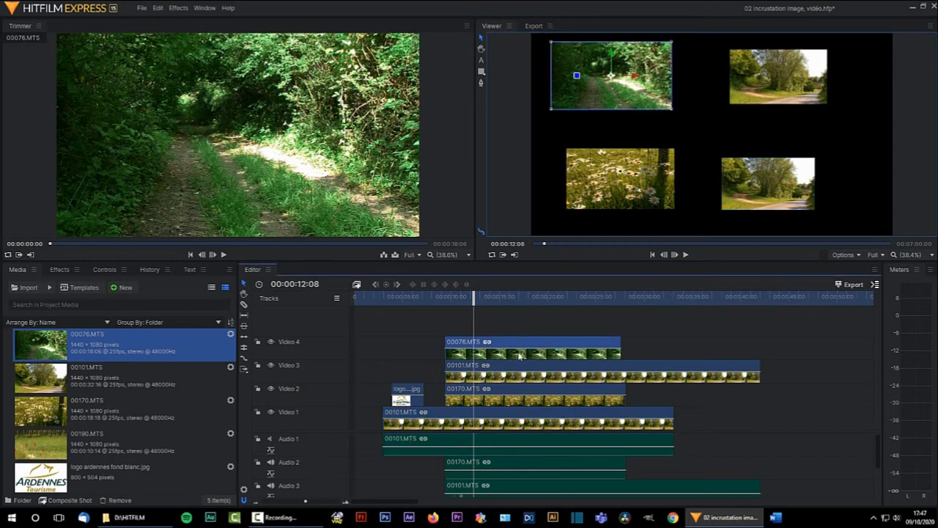
{"action": "left_click", "coordinate": [103, 271]}
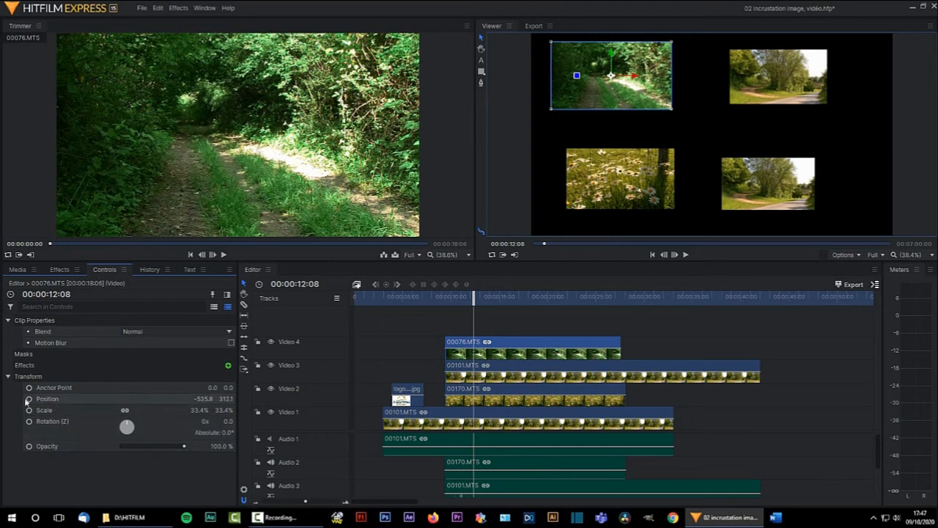
{"action": "mouse_move", "coordinate": [202, 397]}
{"action": "left_mouse_down"}
{"action": "mouse_move", "coordinate": [186, 398]}
{"action": "mouse_move", "coordinate": [225, 401]}
{"action": "mouse_move", "coordinate": [183, 401]}
{"action": "mouse_move", "coordinate": [253, 401]}
{"action": "mouse_move", "coordinate": [197, 411]}
{"action": "left_mouse_up"}
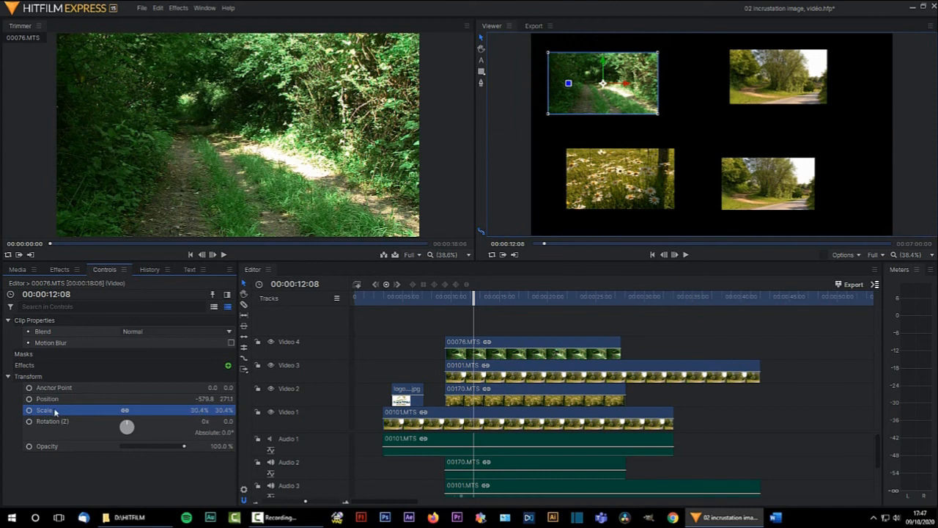
- Try changing the Z rotation of the 00076.MTS clip, then undo the rotation
{"action": "left_click_drag", "start_coordinate": [203, 422], "coordinate": [248, 433]}
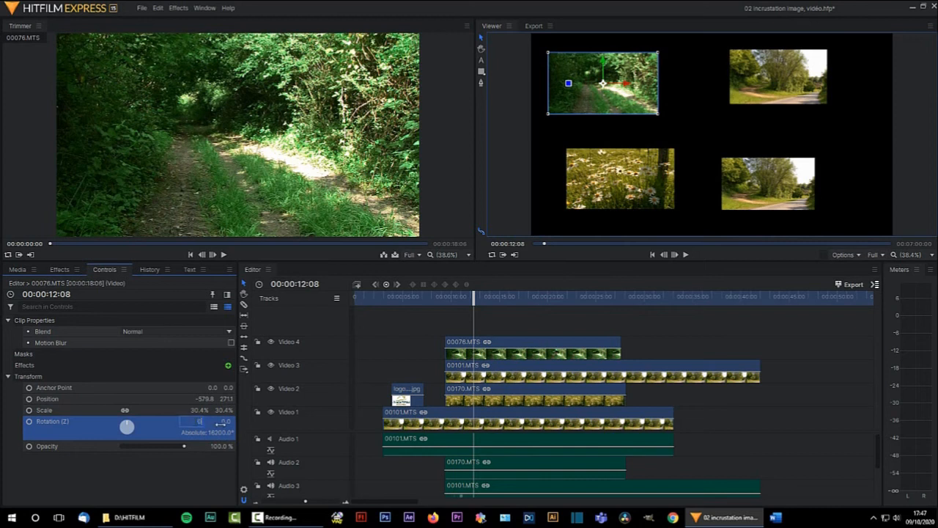
{"action": "mouse_move", "coordinate": [225, 422]}
{"action": "left_mouse_down"}
{"action": "mouse_move", "coordinate": [256, 422]}
{"action": "mouse_move", "coordinate": [214, 422]}
{"action": "left_mouse_up"}
{"action": "key", "text": "ctrl+z"}
- Try offsetting the 00076.MTS clip's anchor point to -288.0, 175.0 and rotating the clip to about -37.5°
{"action": "left_click_drag", "start_coordinate": [215, 388], "coordinate": [208, 388]}
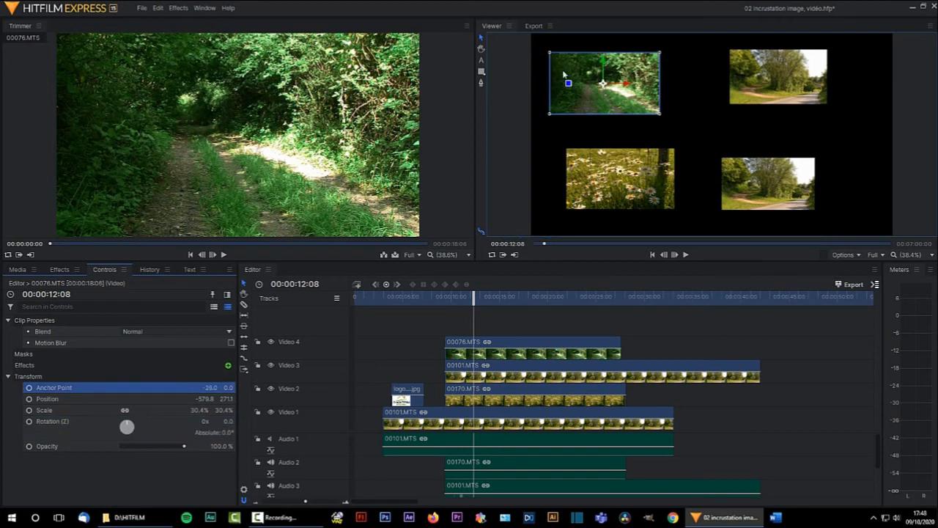
{"action": "left_click_drag", "start_coordinate": [562, 70], "coordinate": [558, 79]}
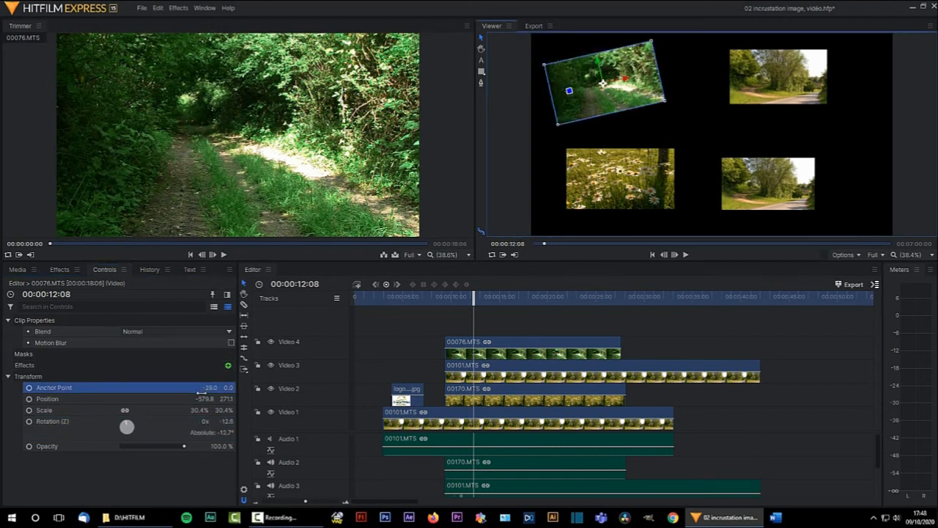
{"action": "left_click_drag", "start_coordinate": [217, 388], "coordinate": [246, 388]}
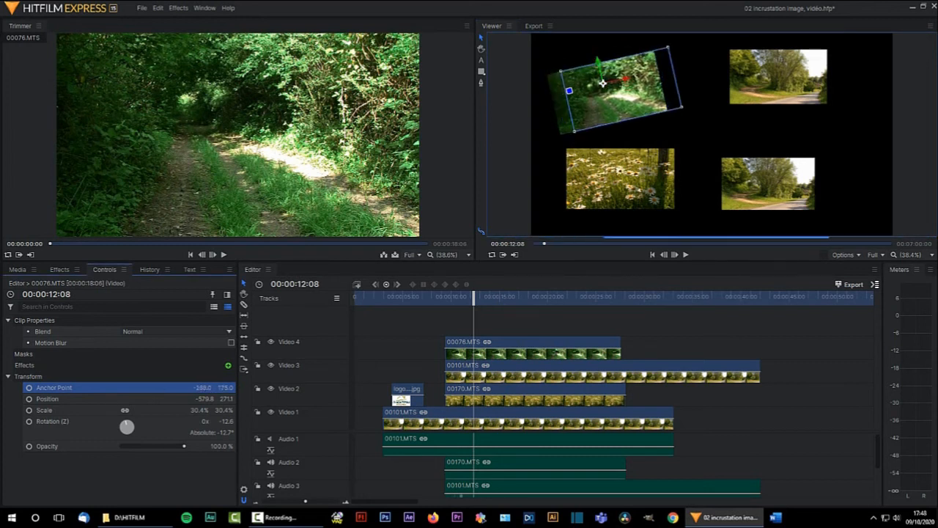
{"action": "left_click_drag", "start_coordinate": [572, 91], "coordinate": [575, 103]}
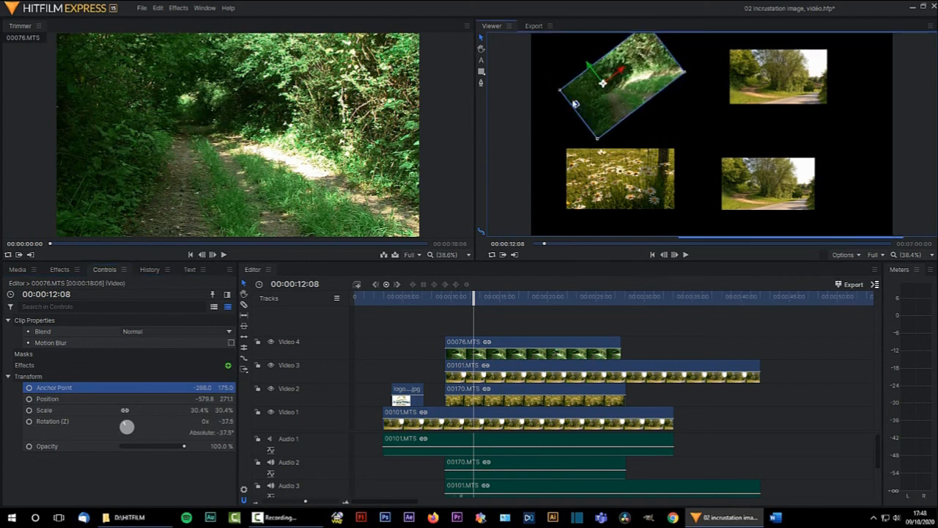
- Undo the anchor point, rotation, scale and position changes made to the 00076.MTS clip
{"action": "key", "text": "ctrl+z"}
{"action": "key", "text": "ctrl+z"}
{"action": "key", "text": "ctrl+z"}
{"action": "key", "text": "ctrl+z"}
{"action": "key", "text": "ctrl+z"}
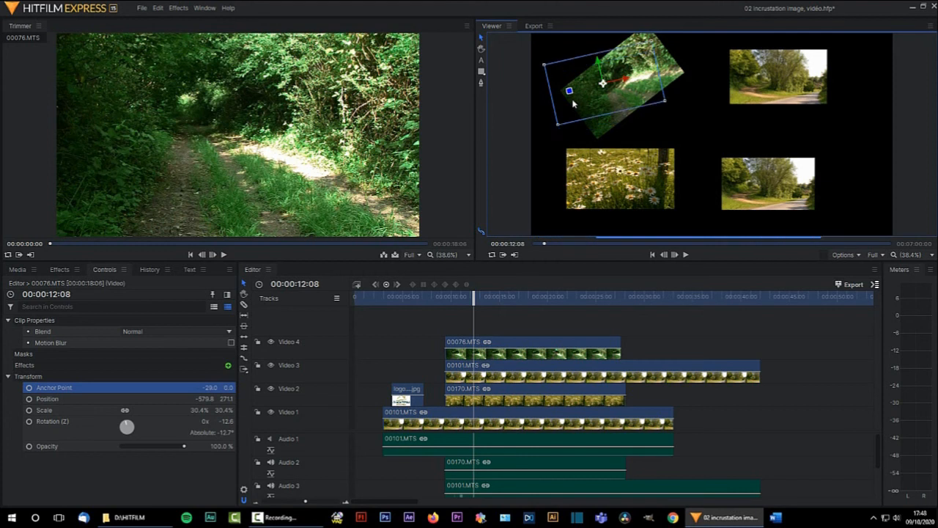
{"action": "key", "text": "ctrl+z"}
{"action": "key", "text": "ctrl+z"}
{"action": "key", "text": "ctrl+z"}
{"action": "key", "text": "ctrl+z"}
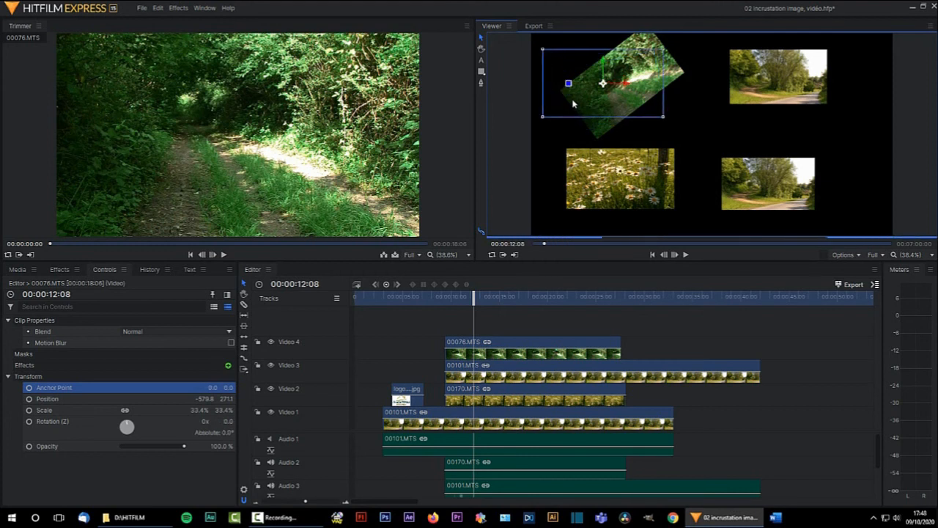
{"action": "key", "text": "ctrl+z"}
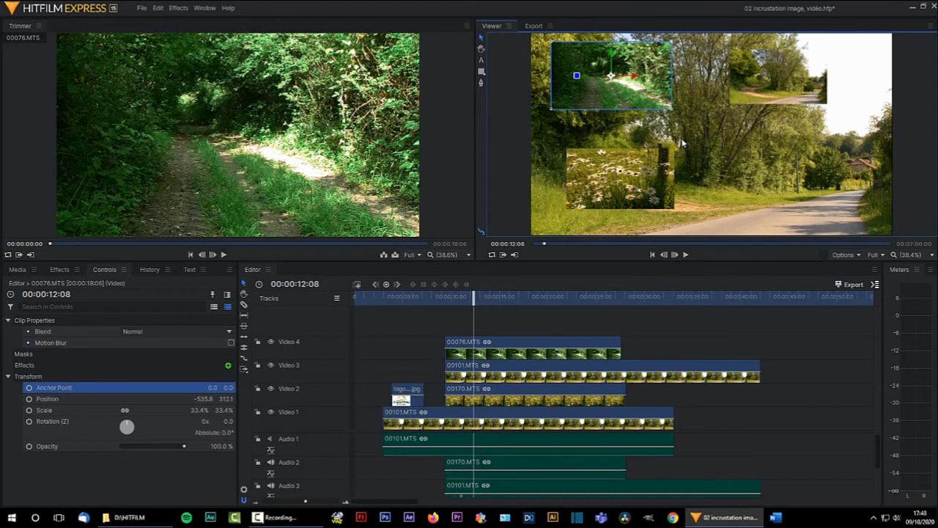
- Redo the scaling of the Video 1 clip 00101.MTS and move it back to the lower-right part of the frame
{"action": "left_click", "coordinate": [159, 8]}
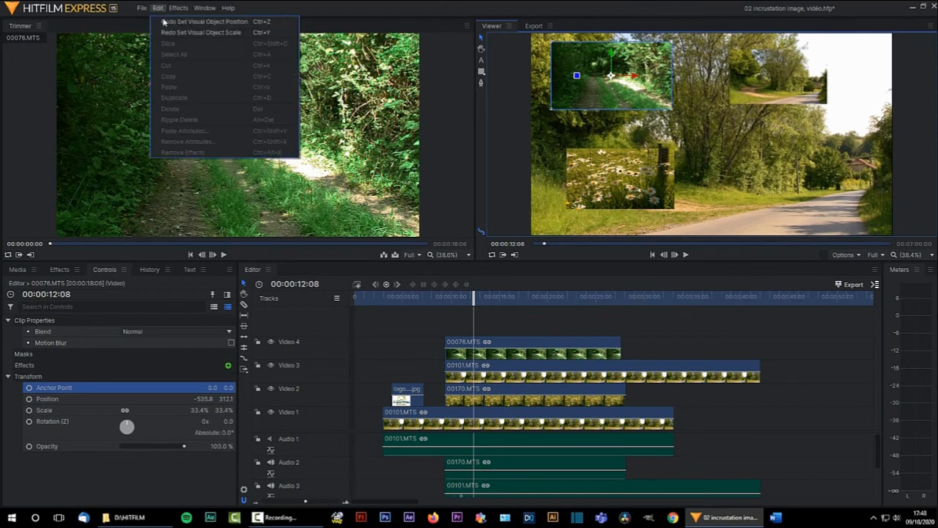
{"action": "left_click", "coordinate": [170, 33]}
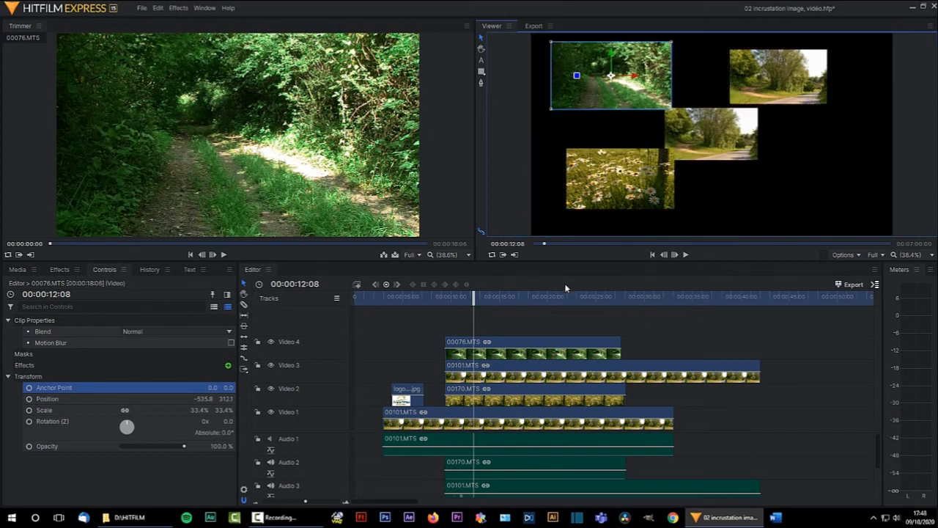
{"action": "left_click", "coordinate": [702, 128]}
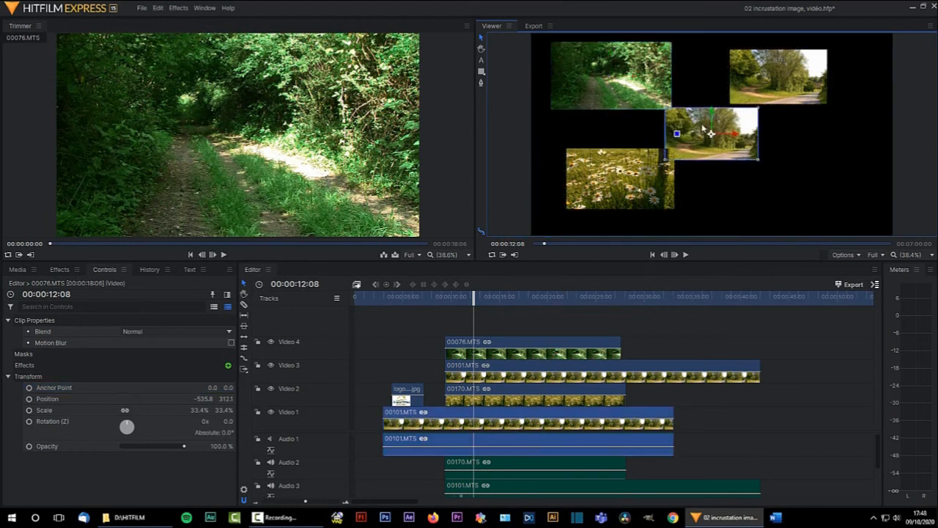
{"action": "left_click_drag", "start_coordinate": [704, 123], "coordinate": [783, 171]}
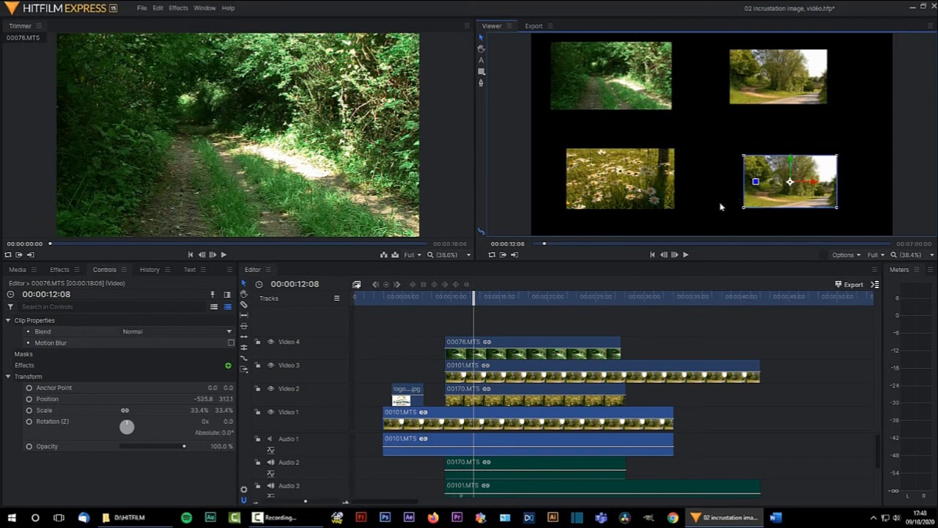
- Reposition the 00076.MTS clip in the upper-left corner at about -543.6, 283.5 and set its scale to 40%
{"action": "left_click", "coordinate": [607, 81]}
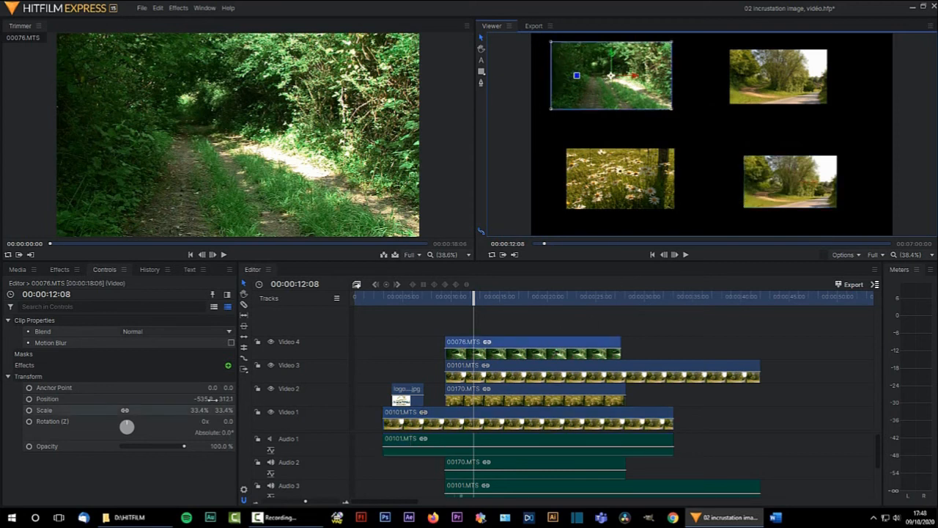
{"action": "left_click_drag", "start_coordinate": [582, 56], "coordinate": [568, 54]}
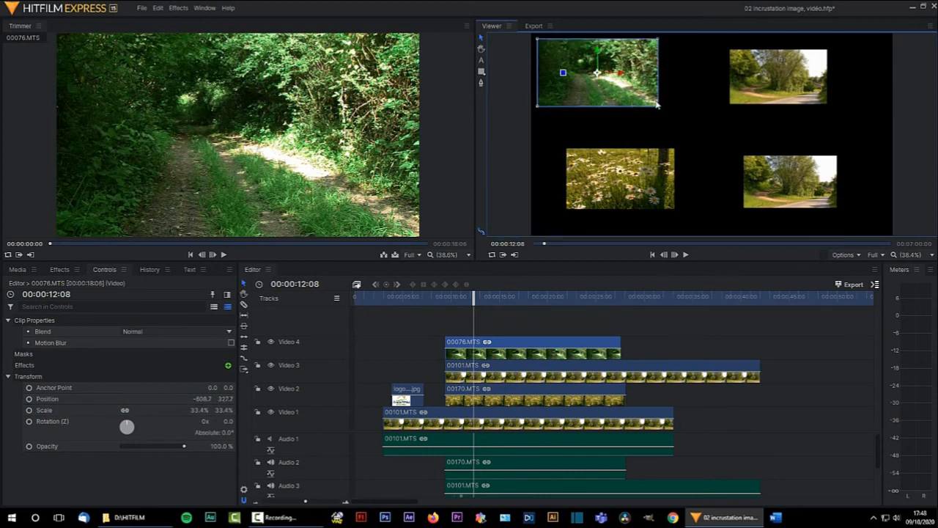
{"action": "left_click_drag", "start_coordinate": [659, 108], "coordinate": [669, 112]}
{"action": "left_click_drag", "start_coordinate": [625, 57], "coordinate": [636, 65]}
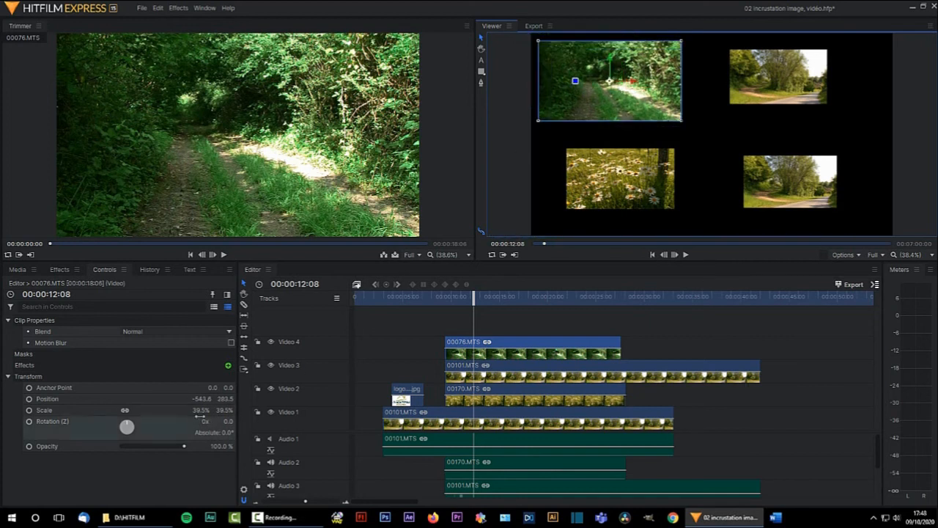
{"action": "left_click", "coordinate": [199, 411]}
{"action": "type", "text": "40"}
{"action": "key", "text": "Return"}
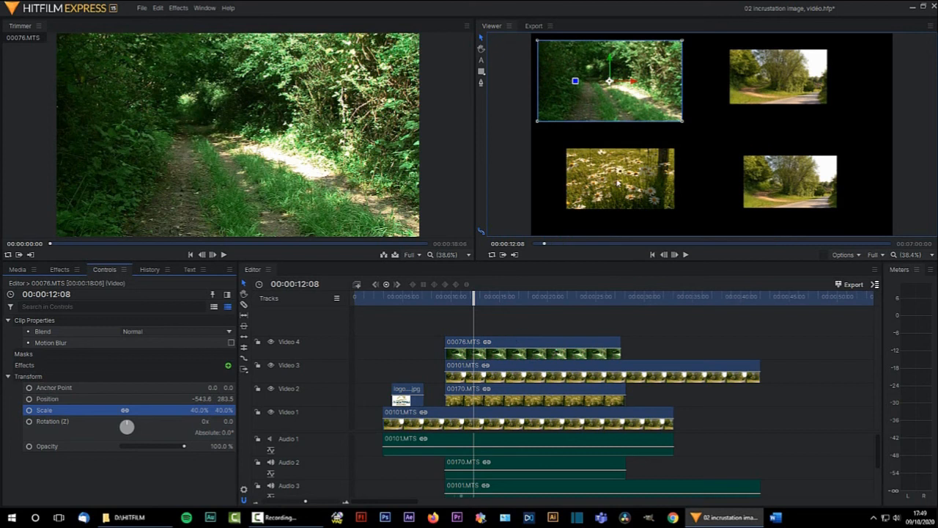
- Set the scale of the Video 3 clip 00101.MTS to 40%
{"action": "left_click", "coordinate": [610, 185]}
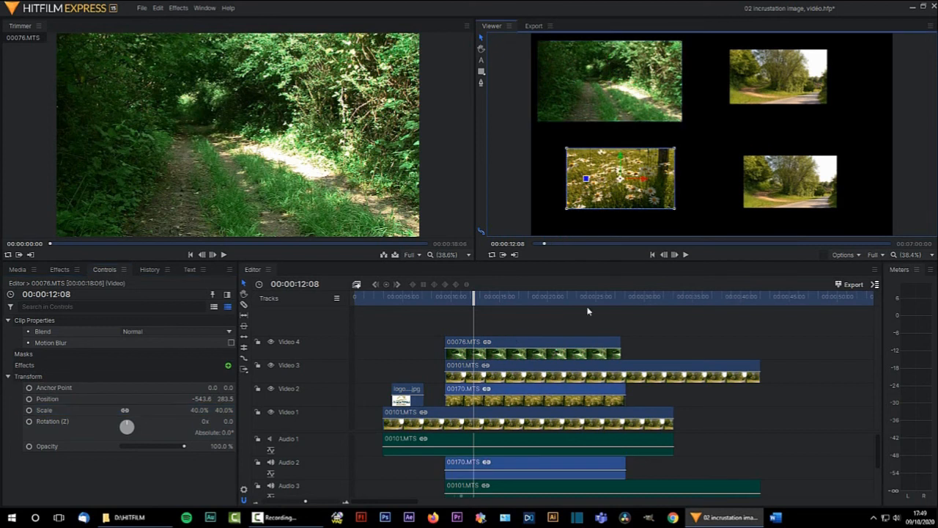
{"action": "left_click", "coordinate": [510, 366]}
{"action": "left_click", "coordinate": [202, 409]}
{"action": "type", "text": "40"}
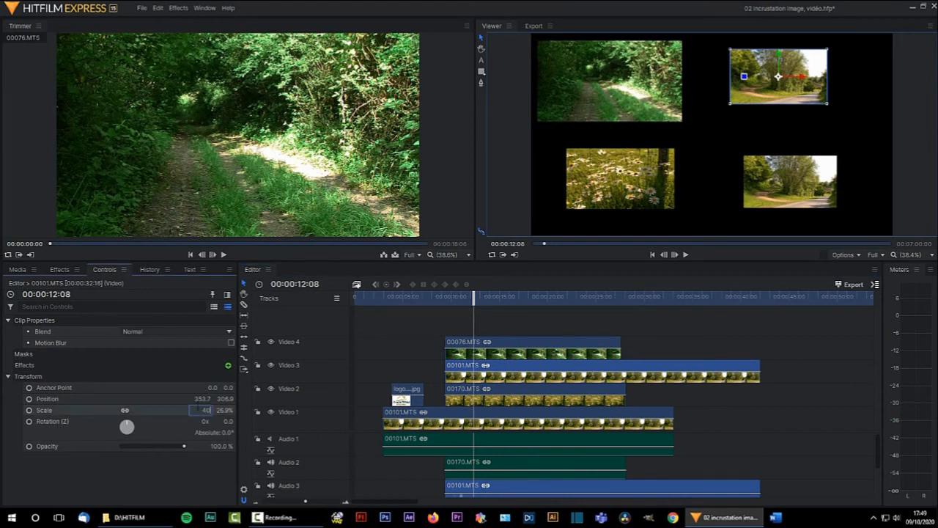
{"action": "key", "text": "Return"}
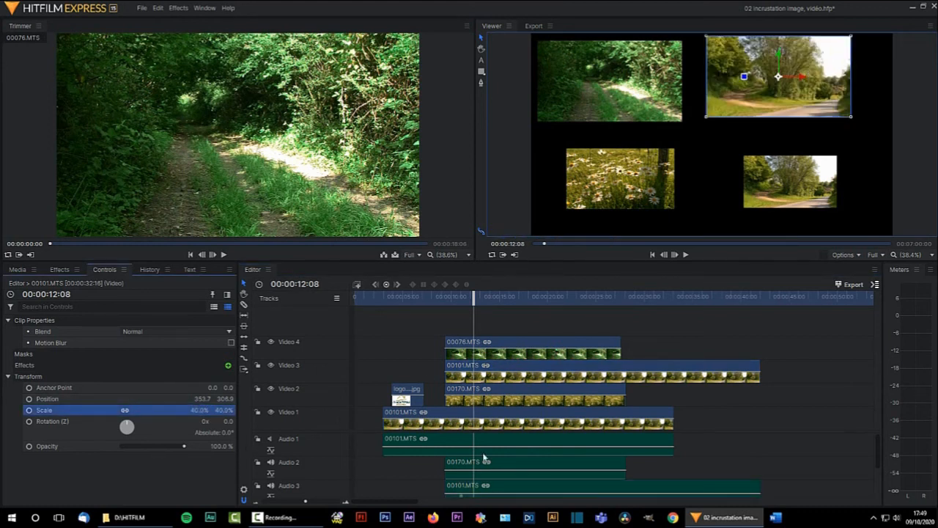
- Set the scale of the Video 2 clip 00170.MTS to 40%
{"action": "left_click", "coordinate": [501, 394]}
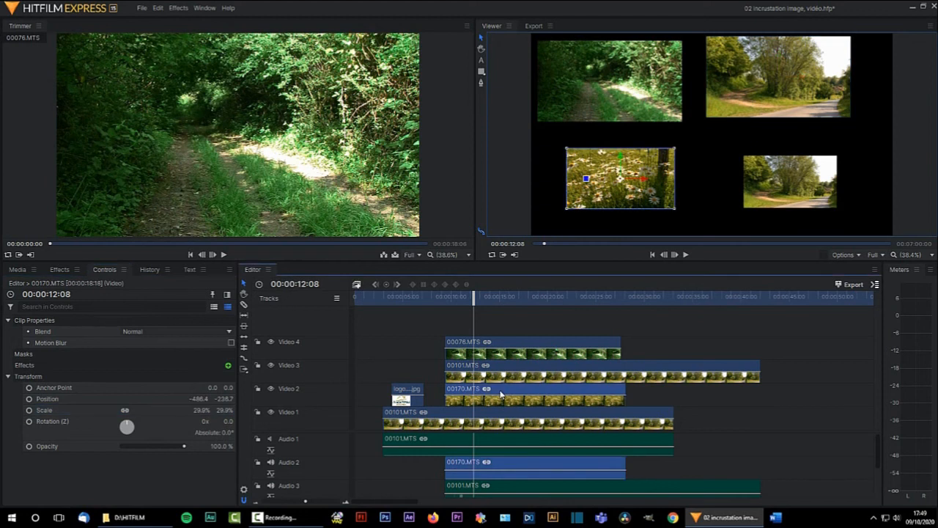
{"action": "left_click", "coordinate": [202, 410]}
{"action": "type", "text": "40"}
{"action": "key", "text": "Return"}
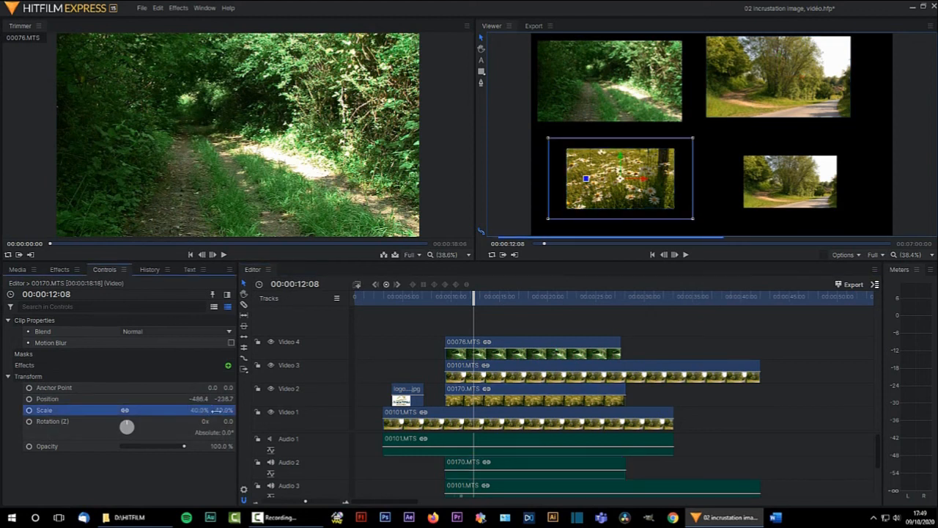
- Set the scale of the Video 1 clip 00101.MTS to 40%
{"action": "left_click", "coordinate": [525, 415]}
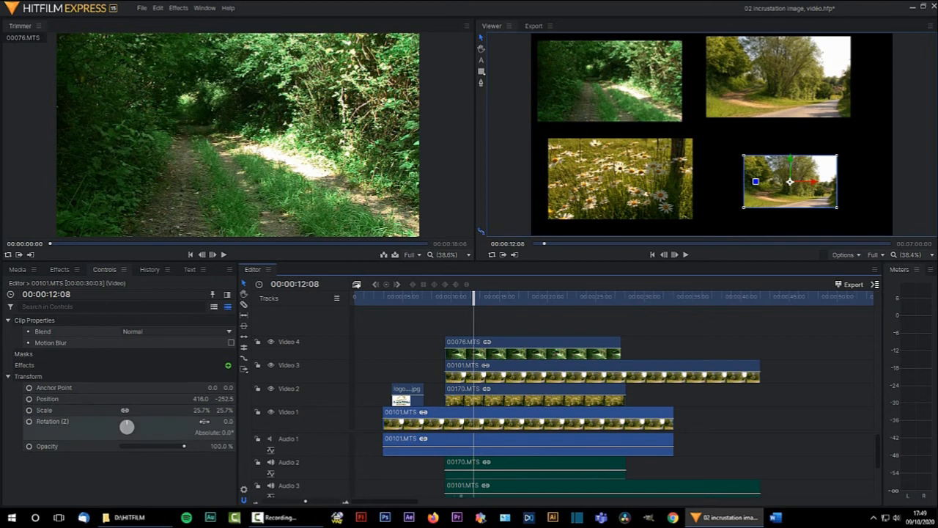
{"action": "left_click", "coordinate": [202, 410]}
{"action": "type", "text": "40"}
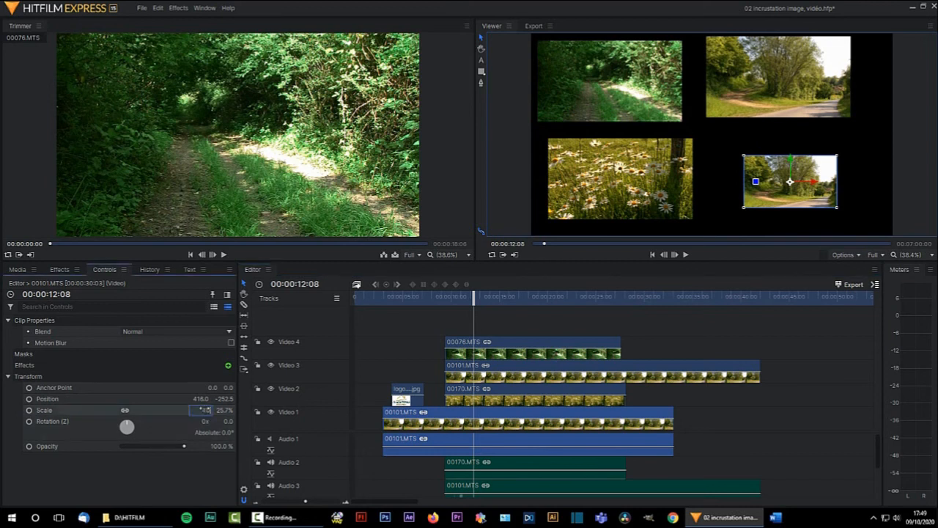
{"action": "key", "text": "Return"}
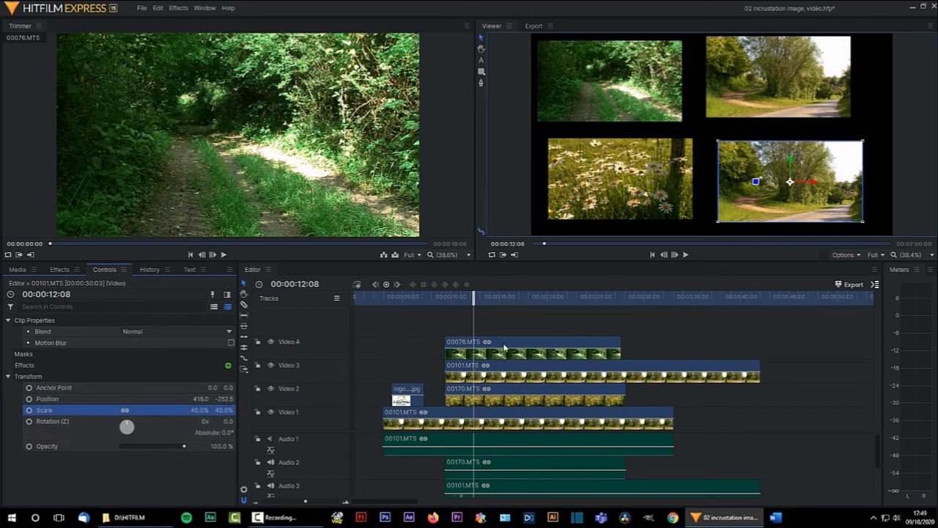
- Trim the starts of the Video 4 clip 00076.MTS and the Video 3 clip 00101.MTS so the clips begin at staggered times
{"action": "left_click", "coordinate": [485, 296]}
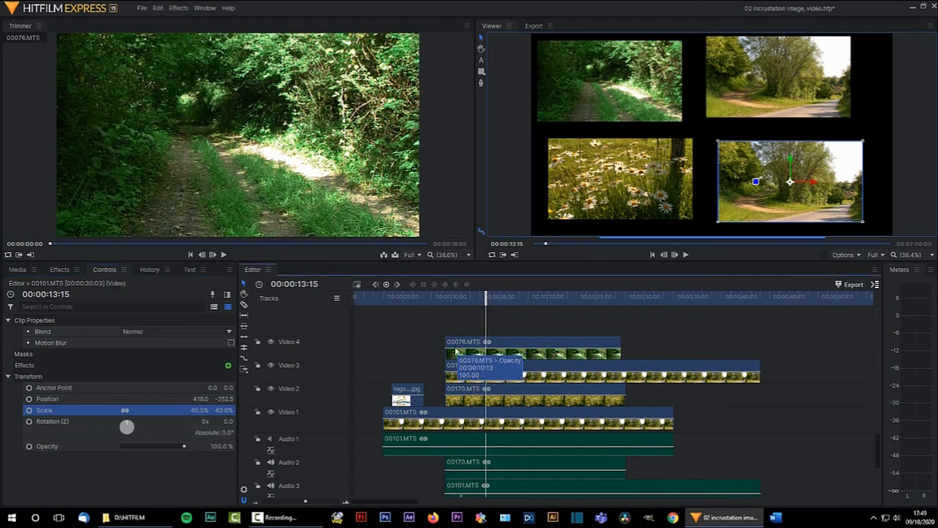
{"action": "left_click_drag", "start_coordinate": [443, 341], "coordinate": [466, 365]}
{"action": "left_click_drag", "start_coordinate": [437, 296], "coordinate": [469, 297]}
{"action": "left_click_drag", "start_coordinate": [471, 296], "coordinate": [486, 297]}
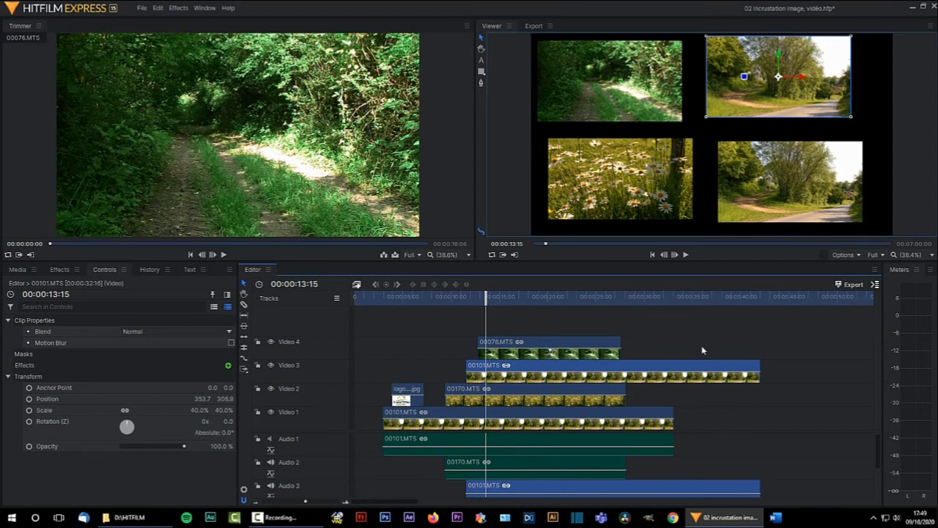
- Delete the clips 00076.MTS, 00101.MTS and 00170.MTS from Video 4, 3 and 2, and shift the logo clip on Video 2 to start around 8 seconds
{"action": "left_click_drag", "start_coordinate": [738, 323], "coordinate": [537, 396]}
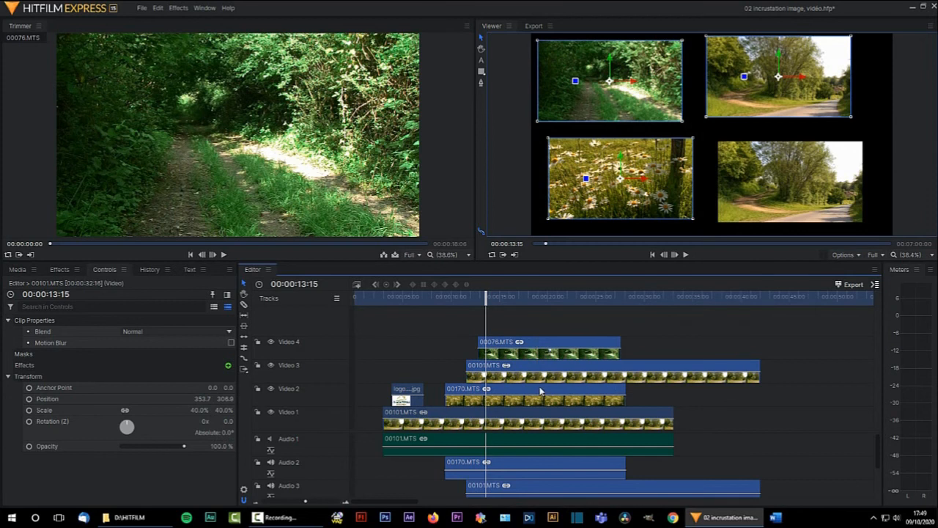
{"action": "key", "text": "Delete"}
{"action": "left_click_drag", "start_coordinate": [413, 388], "coordinate": [455, 387]}
{"action": "left_click", "coordinate": [448, 296]}
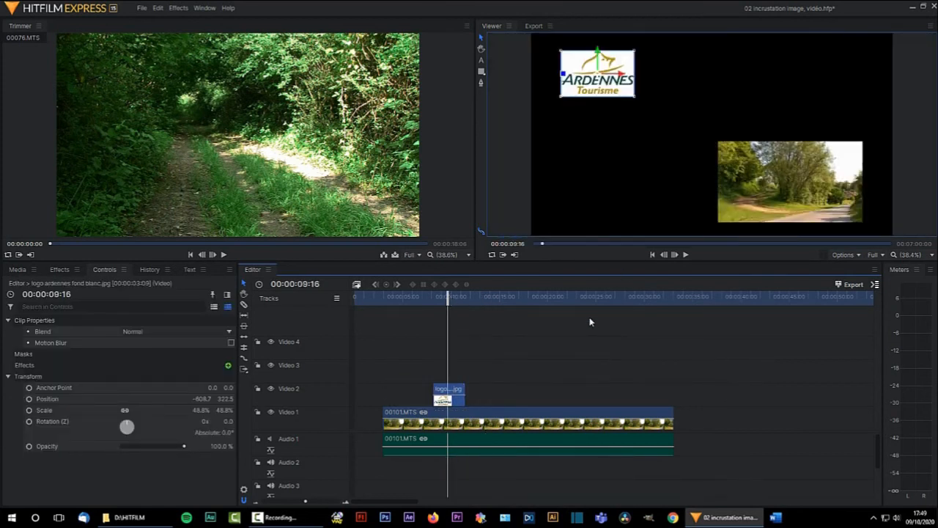
- Reset the Video 1 clip 00101.MTS to 100% scale and position 0, 0 so it fills the frame
{"action": "left_click", "coordinate": [477, 420]}
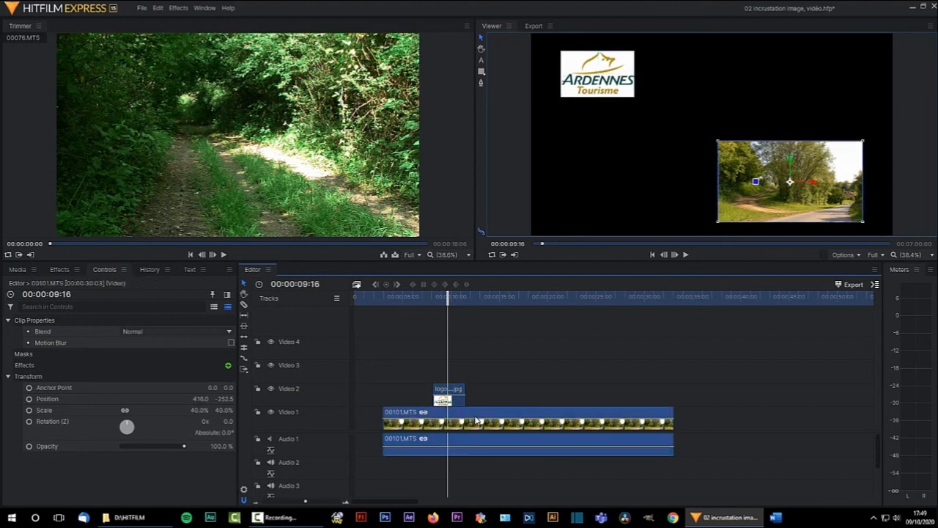
{"action": "left_click", "coordinate": [204, 410]}
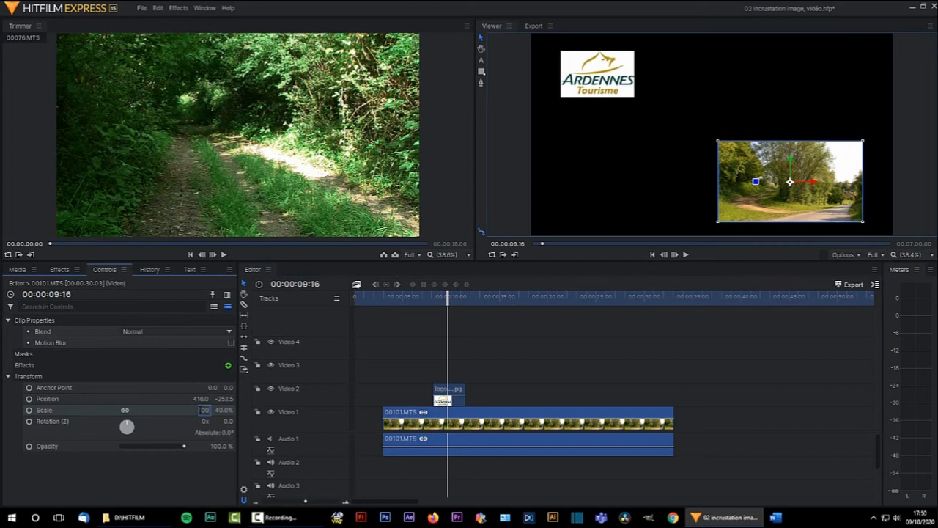
{"action": "type", "text": "100"}
{"action": "key", "text": "Return"}
{"action": "left_click", "coordinate": [200, 398]}
{"action": "type", "text": "0"}
{"action": "key", "text": "Return"}
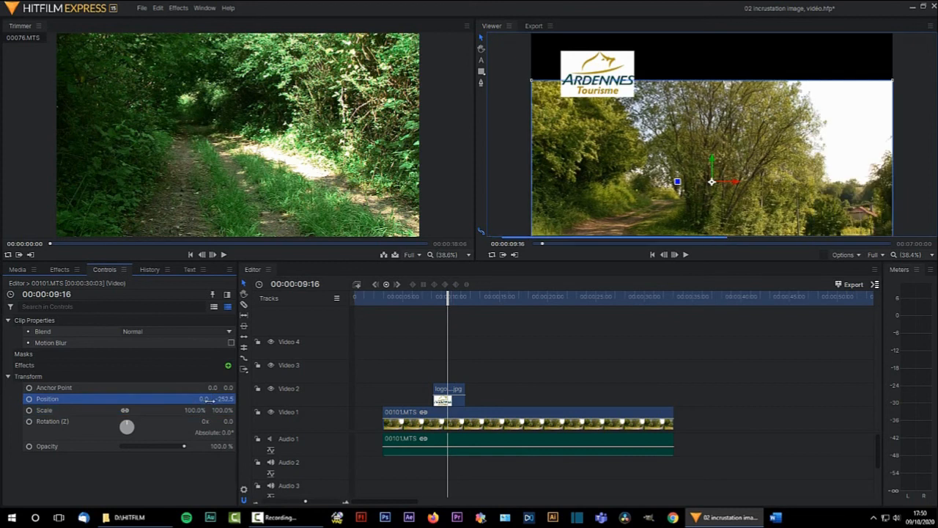
{"action": "left_click", "coordinate": [222, 398]}
{"action": "type", "text": "0"}
{"action": "key", "text": "Return"}
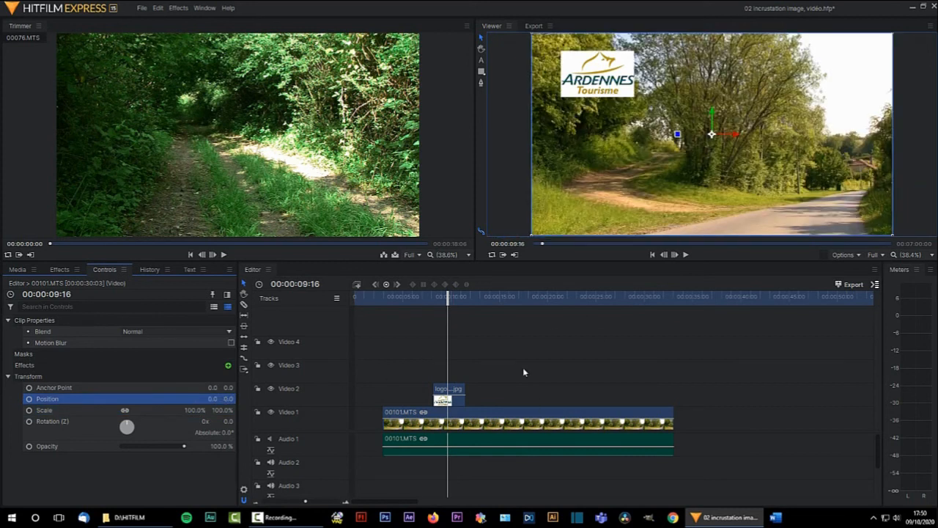
- Move the logo near the centre of the frame at about -41.6, -20.8 and set its scale to 0%
{"action": "left_click", "coordinate": [444, 396]}
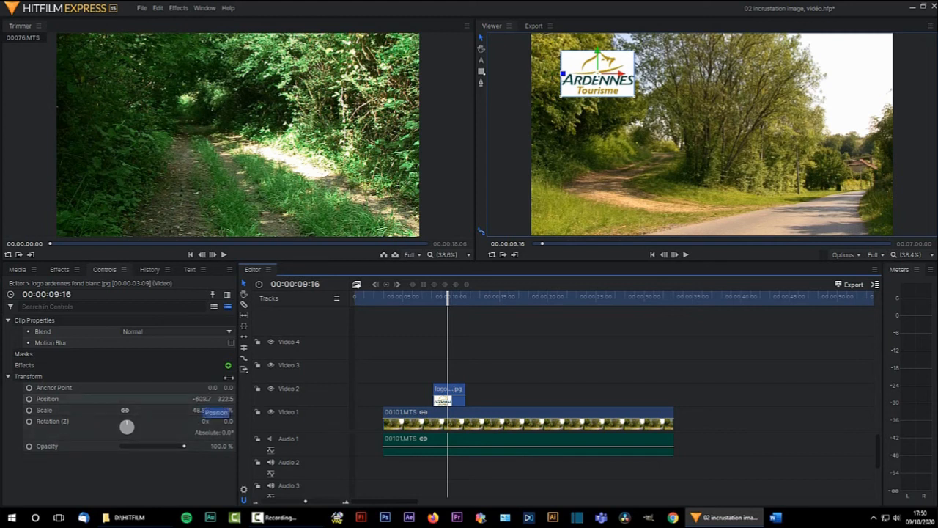
{"action": "left_click_drag", "start_coordinate": [597, 77], "coordinate": [699, 163]}
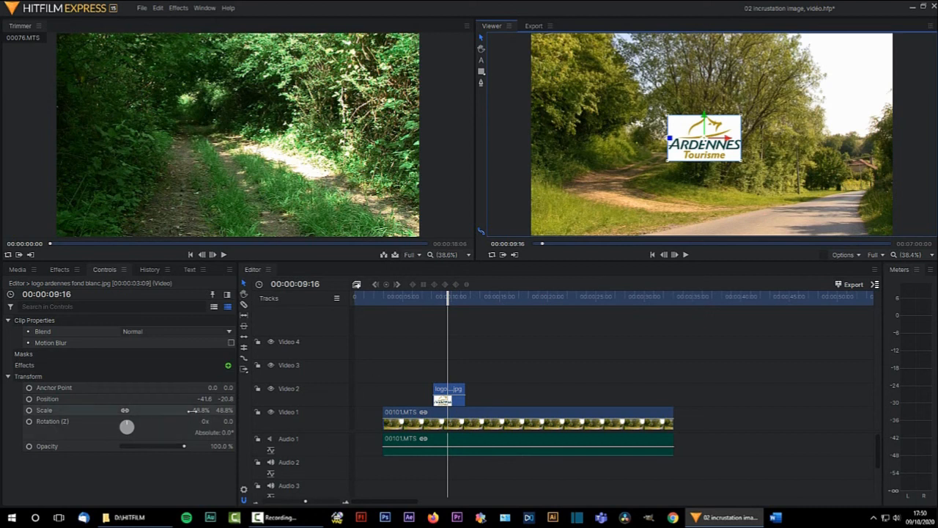
{"action": "left_click", "coordinate": [200, 410]}
{"action": "type", "text": "0"}
{"action": "key", "text": "Tab"}
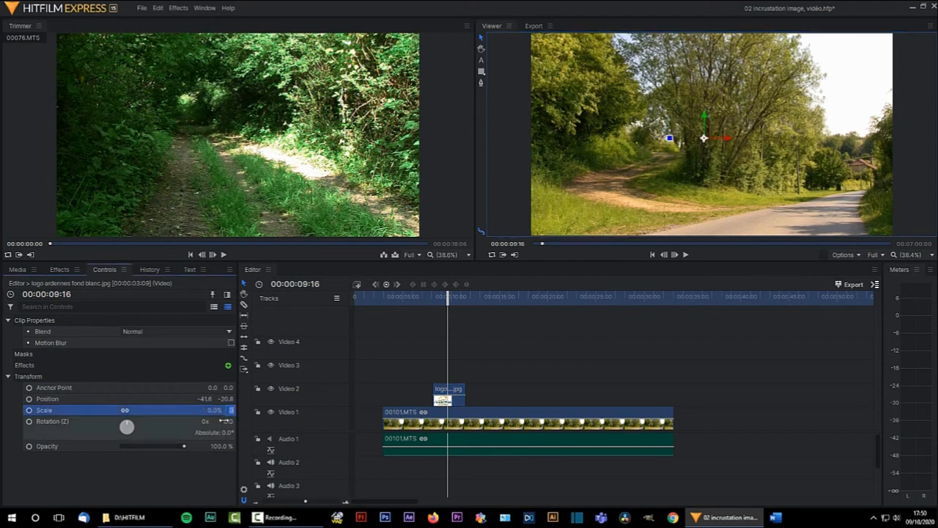
{"action": "key", "text": "Return"}
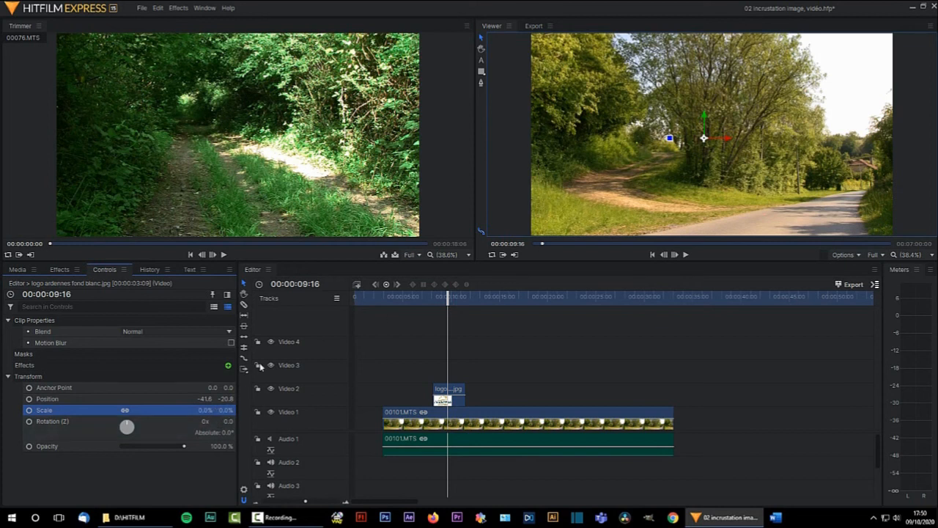
- Animate the logo's scale with keyframes from 0% at 00:00:09:16 to 36% at 00:00:10:15 and scrub through the growth
{"action": "left_click", "coordinate": [29, 412]}
{"action": "left_click", "coordinate": [685, 255]}
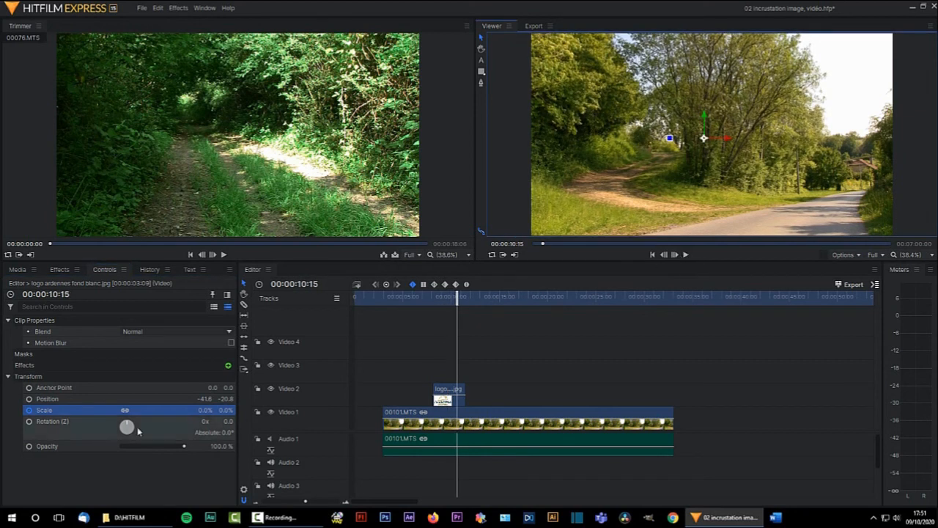
{"action": "left_click_drag", "start_coordinate": [202, 410], "coordinate": [236, 410]}
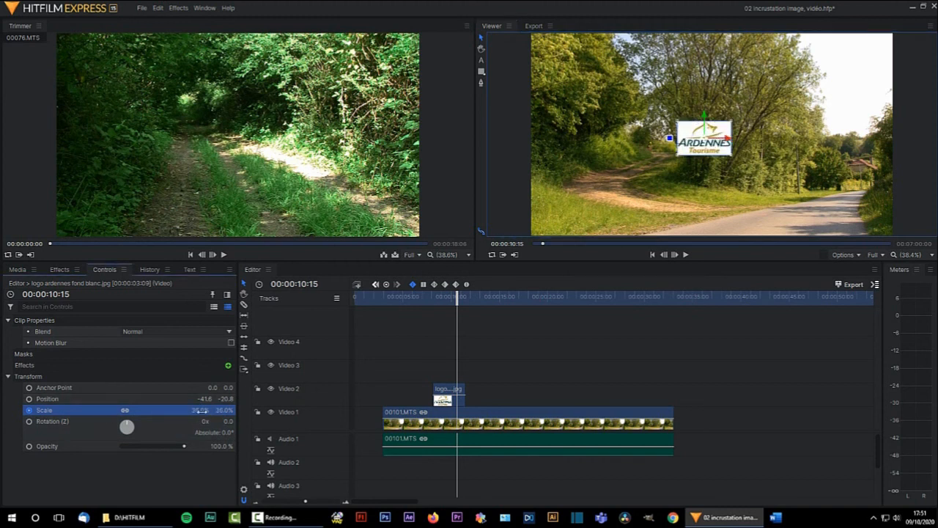
{"action": "left_click", "coordinate": [29, 411]}
{"action": "mouse_move", "coordinate": [457, 299]}
{"action": "left_mouse_down"}
{"action": "mouse_move", "coordinate": [437, 302]}
{"action": "mouse_move", "coordinate": [453, 301]}
{"action": "left_mouse_up"}
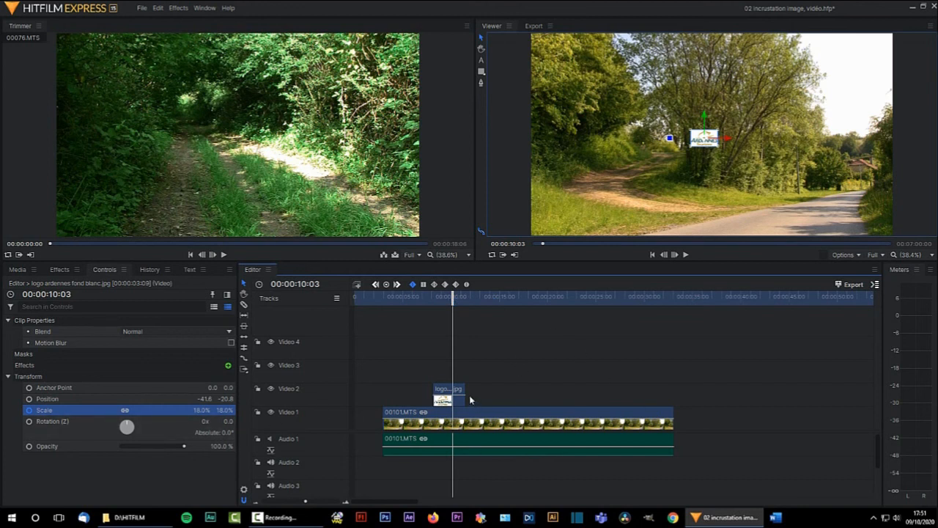
- Extend the end of the logo clip on Video 2 to about 23 seconds and play back its scale animation from 00:00:07:20
{"action": "left_click_drag", "start_coordinate": [468, 393], "coordinate": [579, 395]}
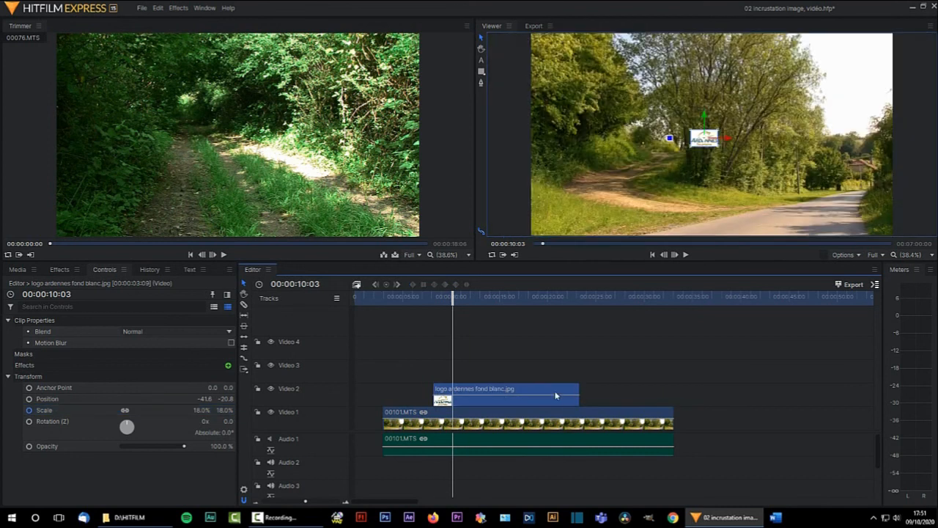
{"action": "left_click_drag", "start_coordinate": [452, 297], "coordinate": [429, 297]}
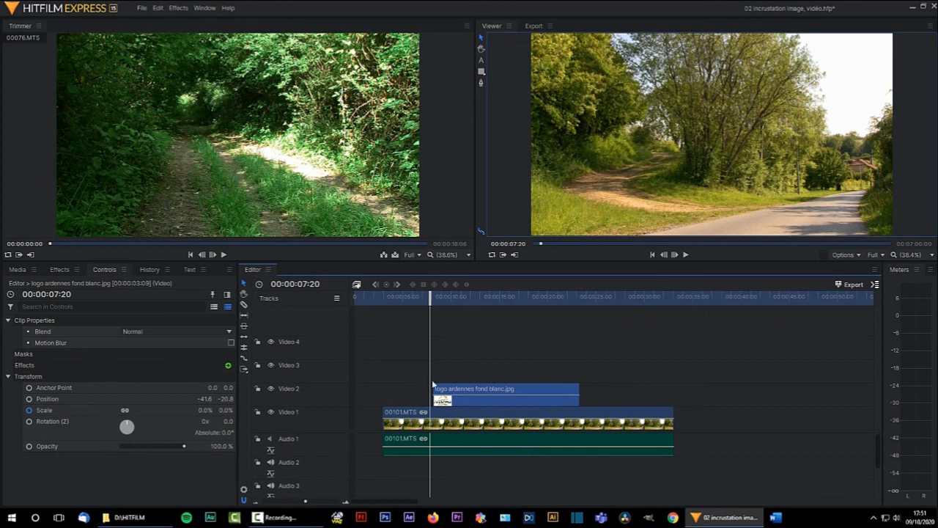
{"action": "key", "text": "space"}
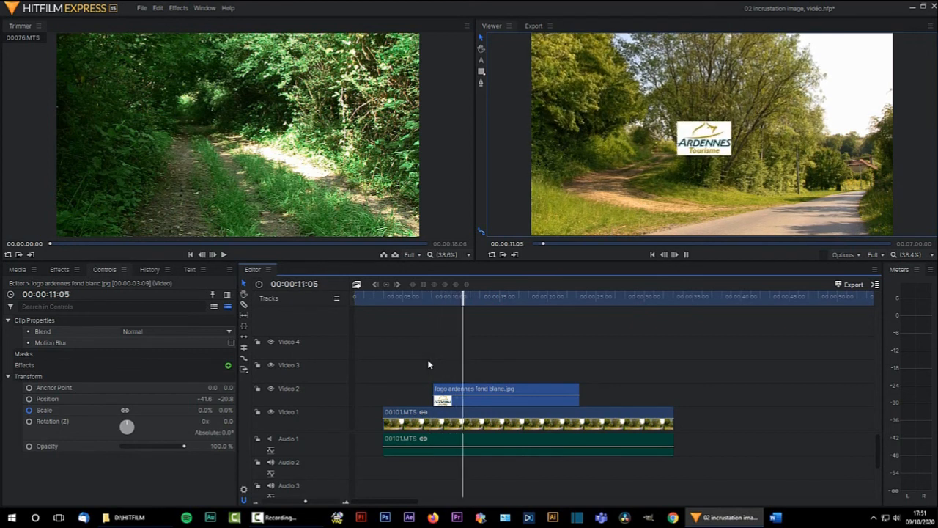
{"action": "key", "text": "space"}
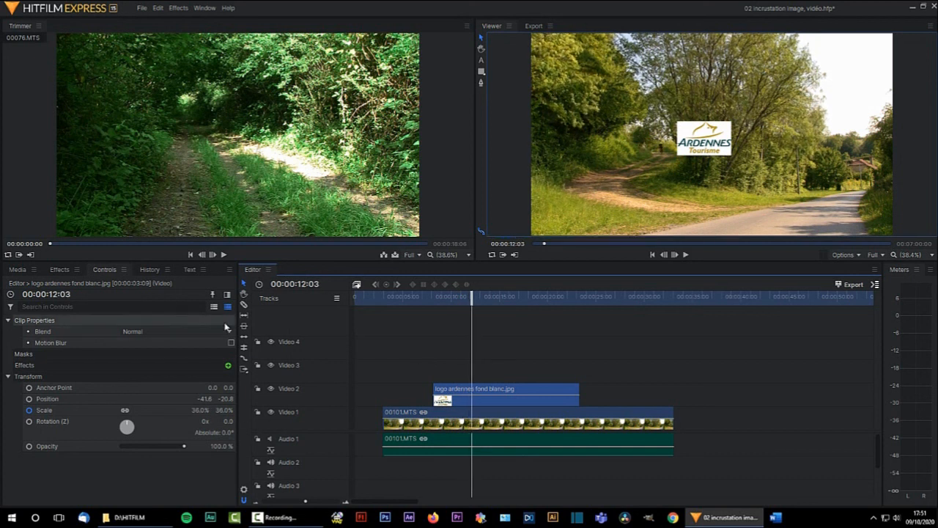
- Show the keyframe timeline for the logo clip and enlarge it until the two scale keyframes are clearly separated
{"action": "left_click", "coordinate": [227, 294]}
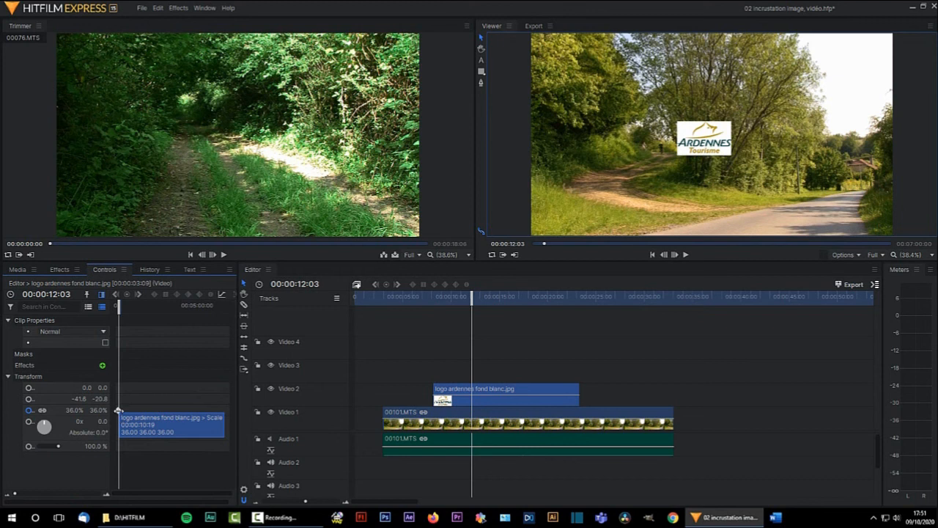
{"action": "mouse_move", "coordinate": [117, 410]}
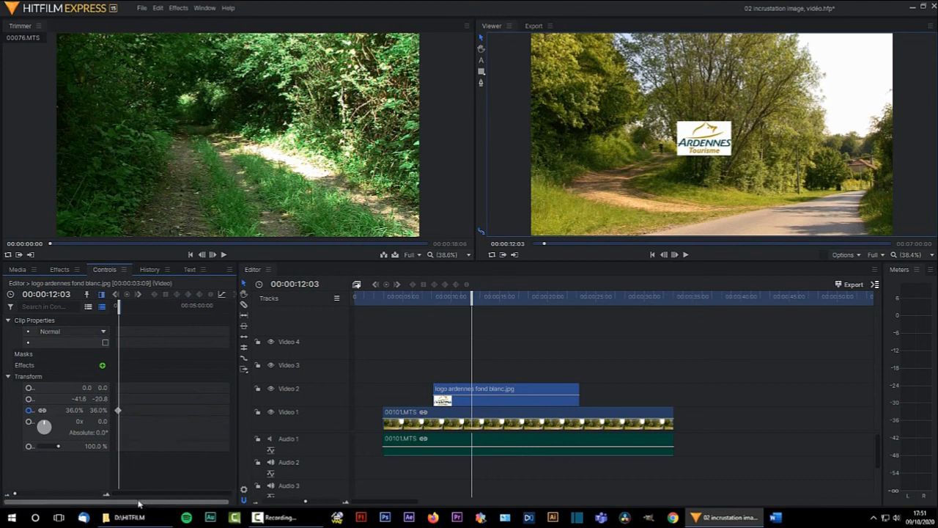
{"action": "left_click", "coordinate": [106, 496]}
{"action": "left_click", "coordinate": [105, 495]}
{"action": "left_click", "coordinate": [105, 495]}
{"action": "left_click", "coordinate": [106, 496]}
{"action": "left_click", "coordinate": [106, 495]}
{"action": "left_click", "coordinate": [105, 495]}
{"action": "left_click", "coordinate": [105, 495]}
{"action": "left_click", "coordinate": [105, 496]}
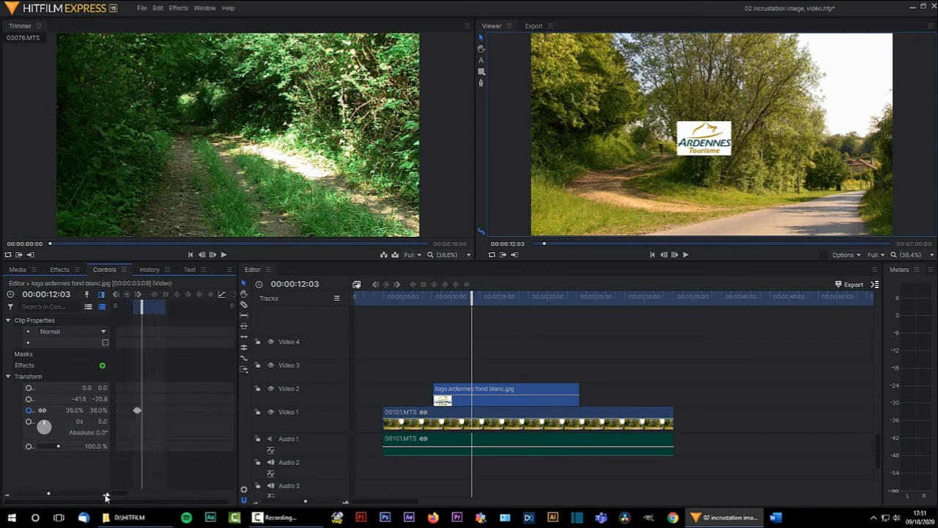
{"action": "left_click", "coordinate": [105, 495]}
{"action": "left_click", "coordinate": [106, 496]}
{"action": "left_click", "coordinate": [105, 495]}
{"action": "left_click", "coordinate": [105, 495]}
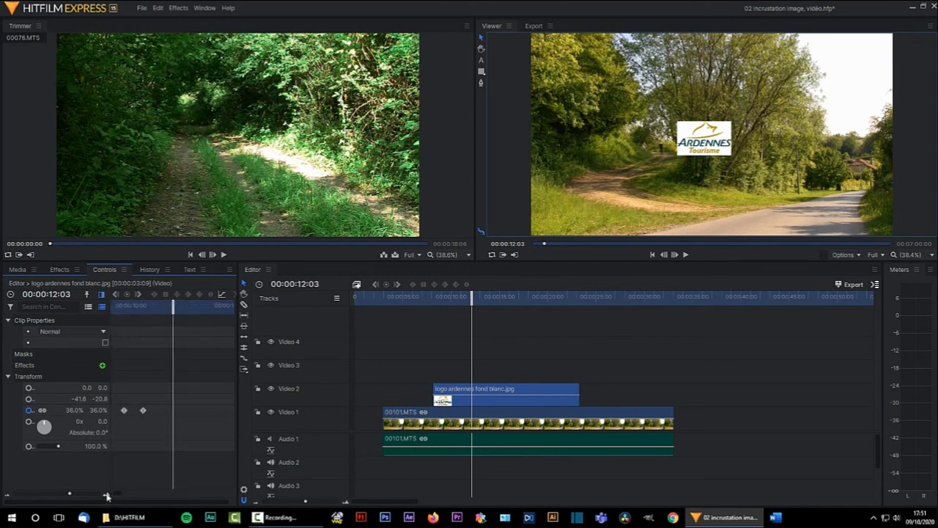
- Check the logo's scale at each of its two keyframes by moving the playhead back and forth between them
{"action": "left_click_drag", "start_coordinate": [173, 305], "coordinate": [144, 309]}
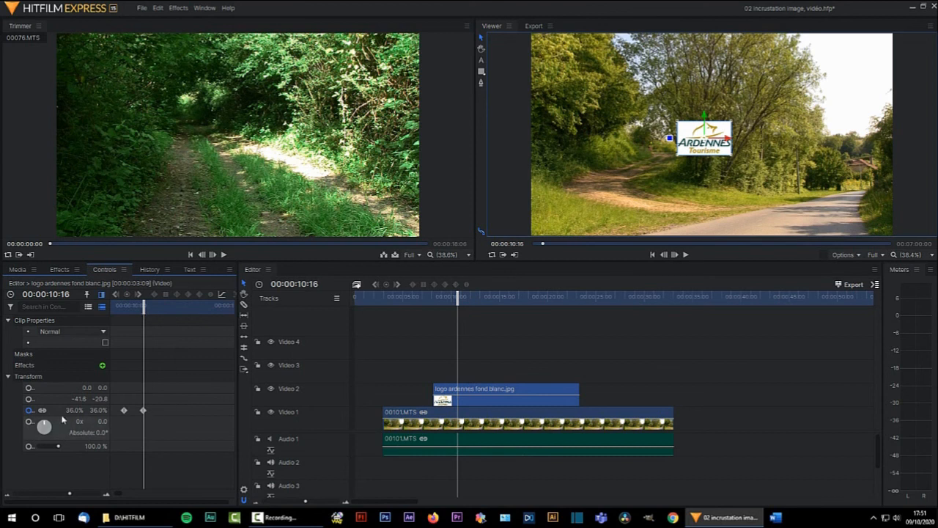
{"action": "left_click_drag", "start_coordinate": [140, 309], "coordinate": [170, 307]}
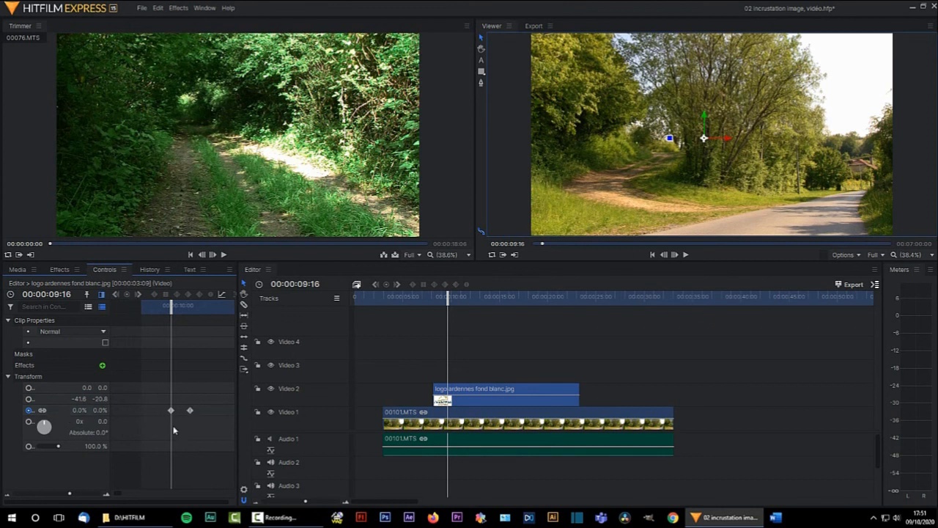
{"action": "left_click", "coordinate": [64, 415]}
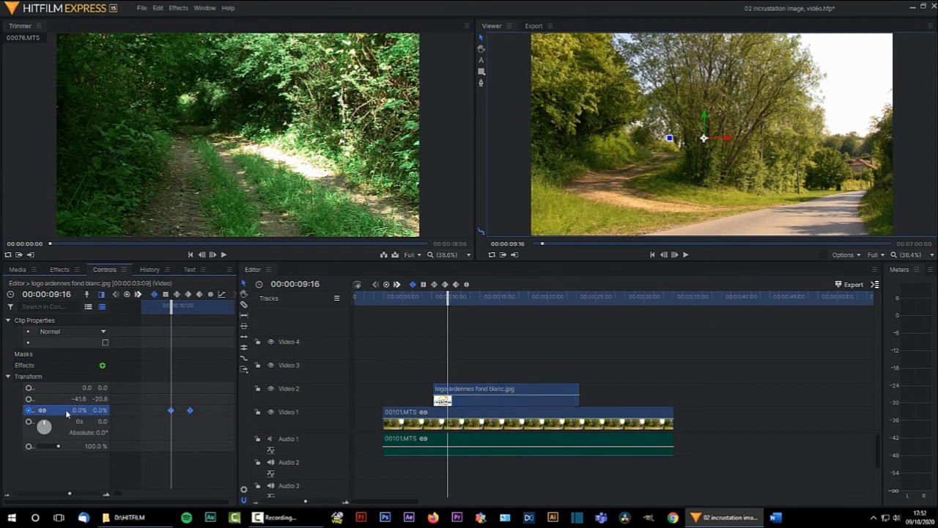
{"action": "left_click", "coordinate": [137, 295]}
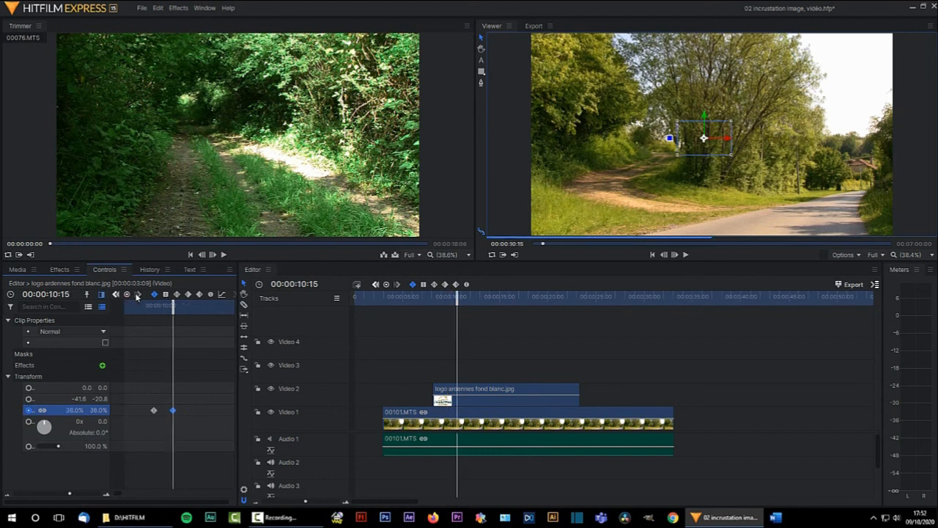
{"action": "left_click", "coordinate": [116, 295]}
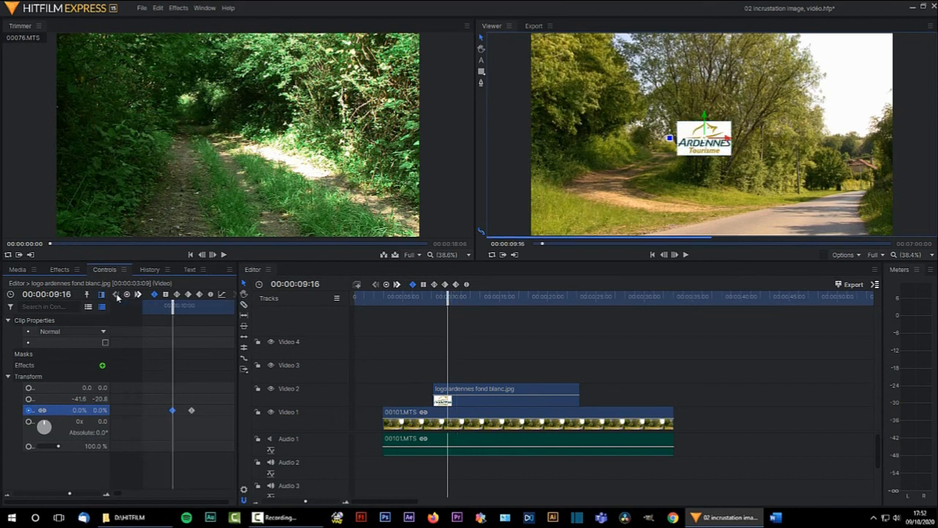
{"action": "left_click", "coordinate": [138, 294]}
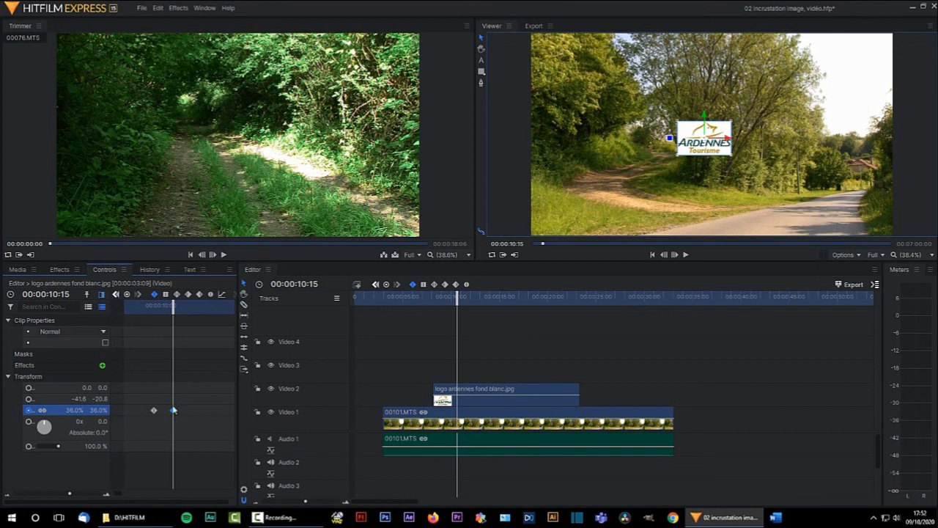
- Move the logo's second scale keyframe earlier, to about 00:00:10:06, and play back the faster growth
{"action": "mouse_move", "coordinate": [173, 313]}
{"action": "left_mouse_down"}
{"action": "mouse_move", "coordinate": [150, 313]}
{"action": "mouse_move", "coordinate": [165, 313]}
{"action": "left_mouse_up"}
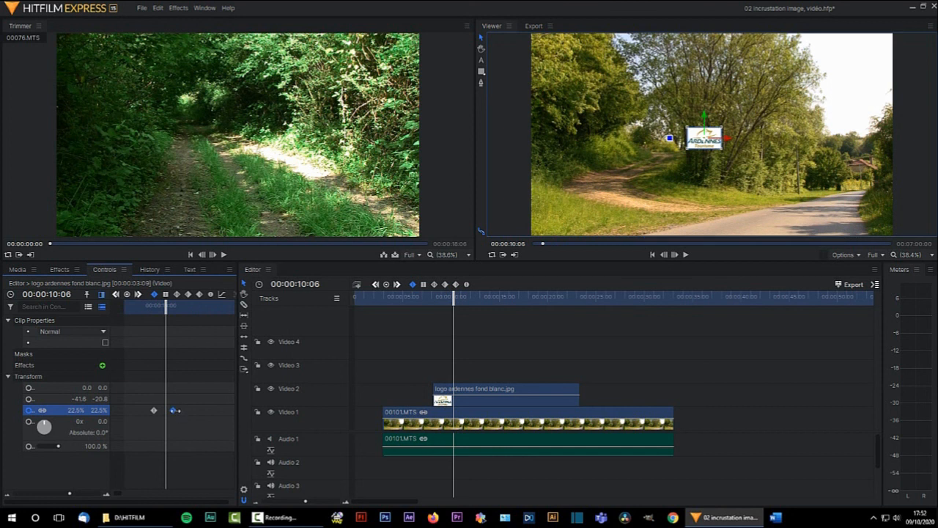
{"action": "left_click_drag", "start_coordinate": [172, 409], "coordinate": [164, 411]}
{"action": "left_click_drag", "start_coordinate": [166, 314], "coordinate": [137, 317]}
{"action": "key", "text": "space"}
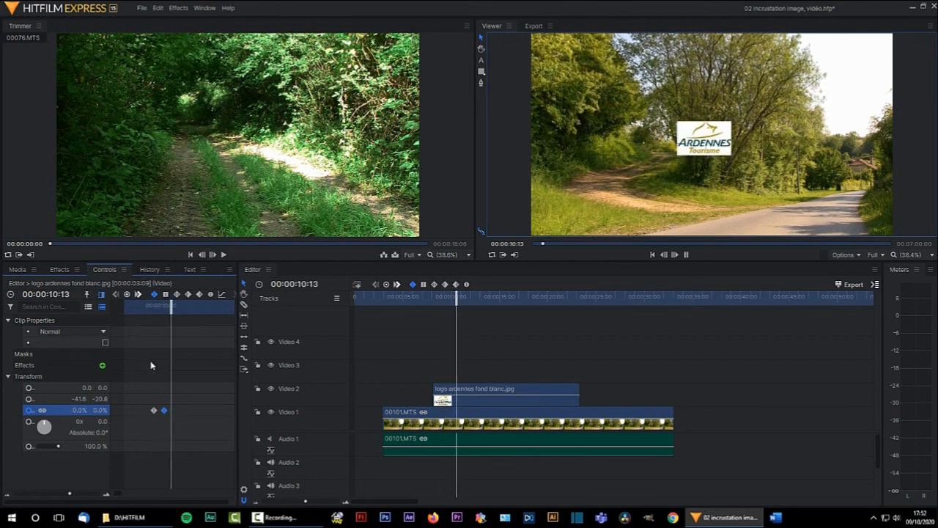
{"action": "key", "text": "space"}
- Move the logo's second scale keyframe later, to a little past 11 seconds, and play back the slower growth
{"action": "left_click_drag", "start_coordinate": [165, 411], "coordinate": [189, 411]}
{"action": "left_click", "coordinate": [143, 308]}
{"action": "key", "text": "space"}
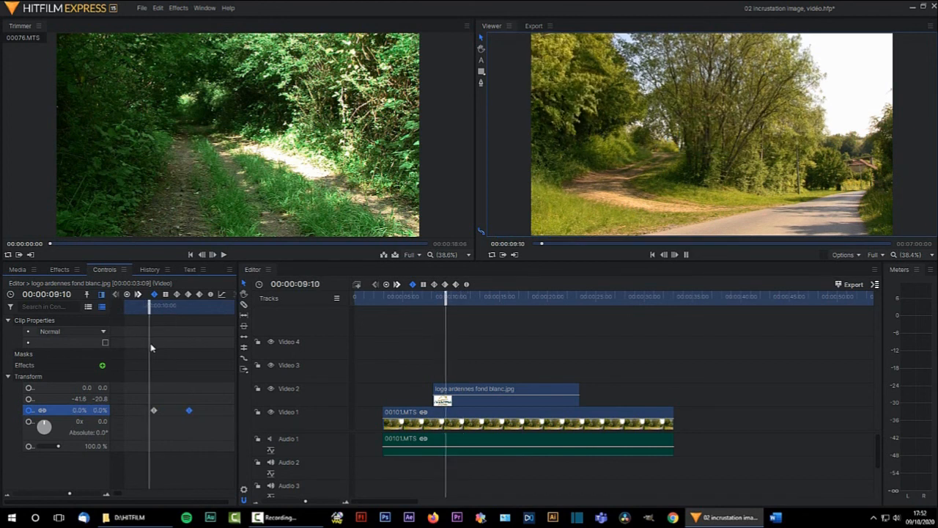
- Keyframe the logo's position at 00:00:11:23, and at 00:00:13:03 move the logo to the picture's upper-left corner
{"action": "key", "text": "space"}
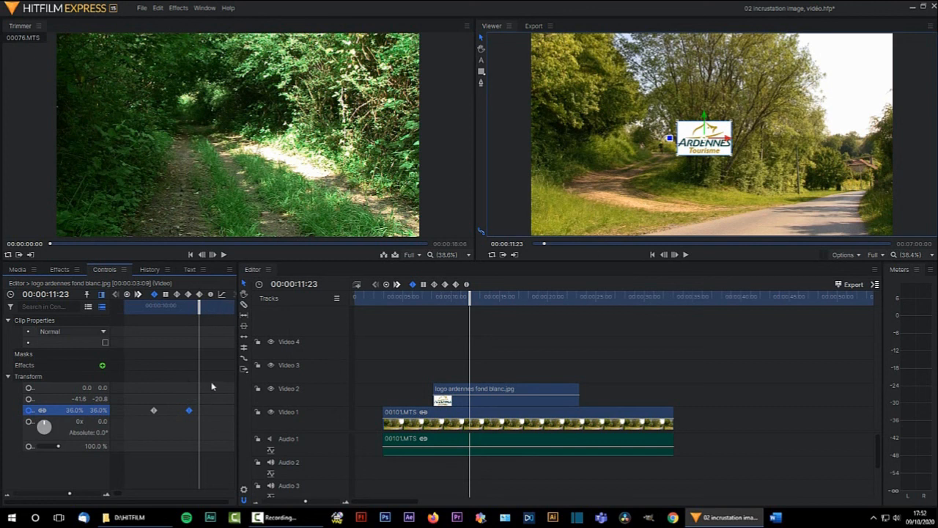
{"action": "left_click", "coordinate": [28, 399]}
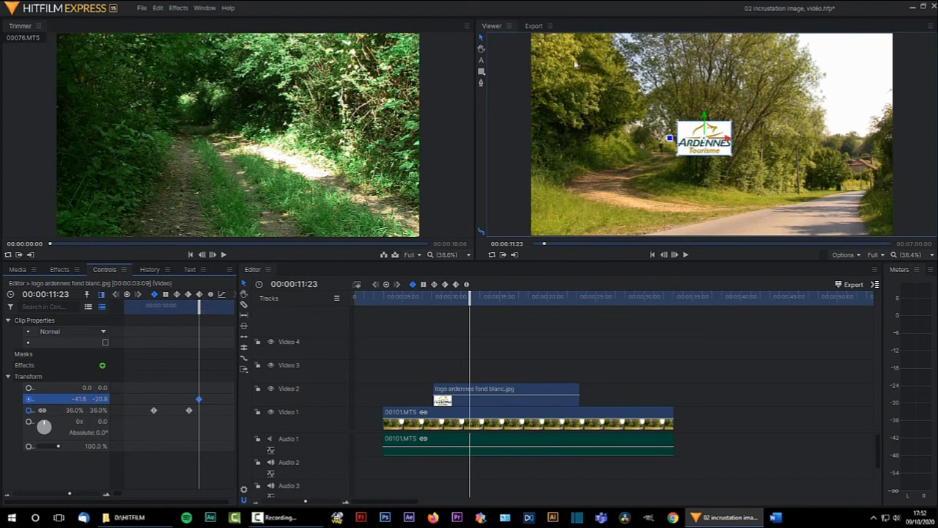
{"action": "left_click_drag", "start_coordinate": [200, 306], "coordinate": [145, 308]}
{"action": "key", "text": "space"}
{"action": "key", "text": "space"}
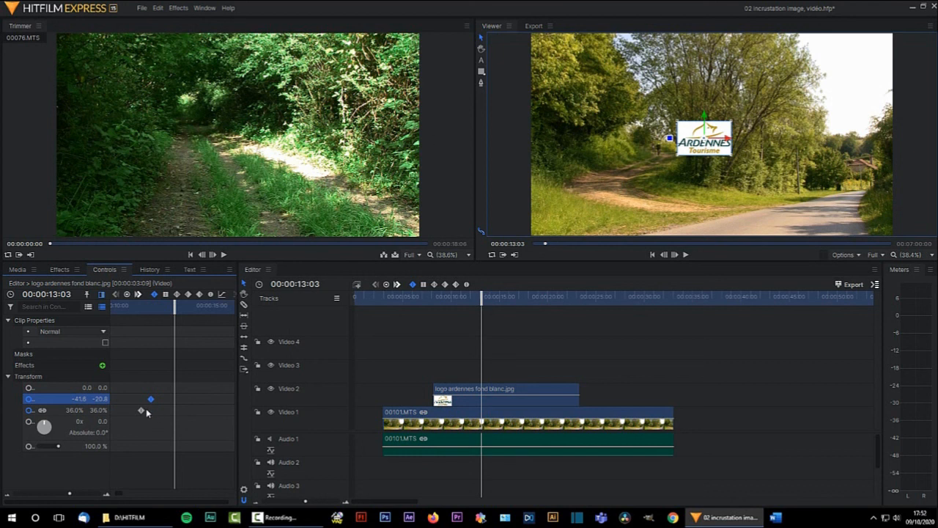
{"action": "left_click_drag", "start_coordinate": [706, 139], "coordinate": [573, 66]}
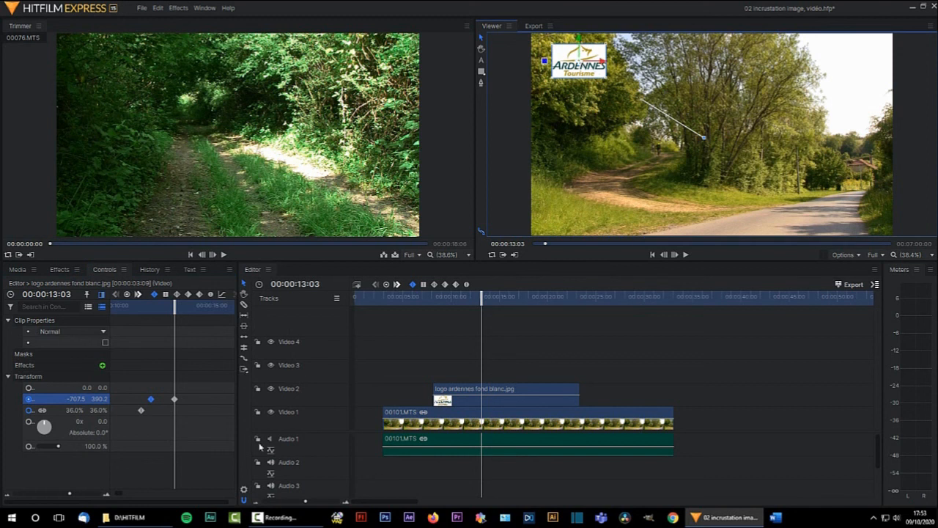
{"action": "mouse_move", "coordinate": [175, 399]}
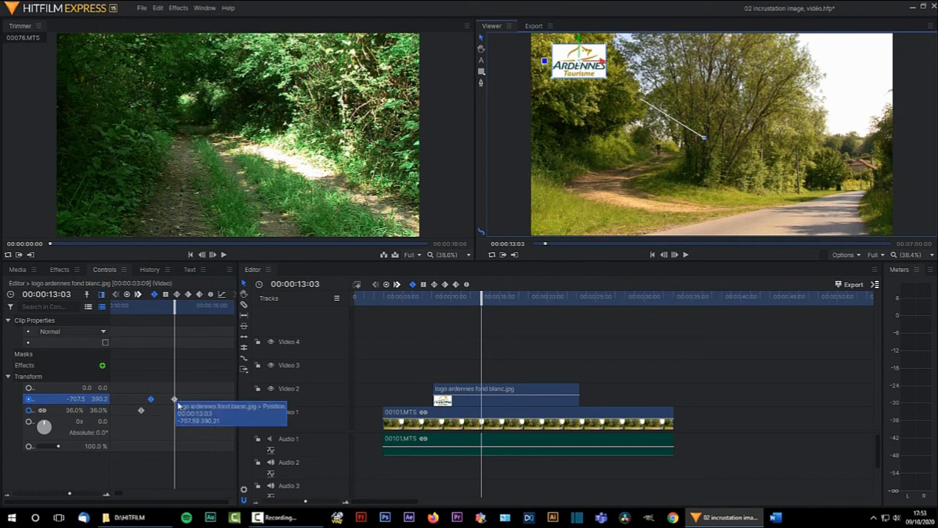
- Play back the logo's movement between its two position keyframes
{"action": "left_click_drag", "start_coordinate": [177, 304], "coordinate": [149, 304]}
{"action": "key", "text": "space"}
{"action": "key", "text": "space"}
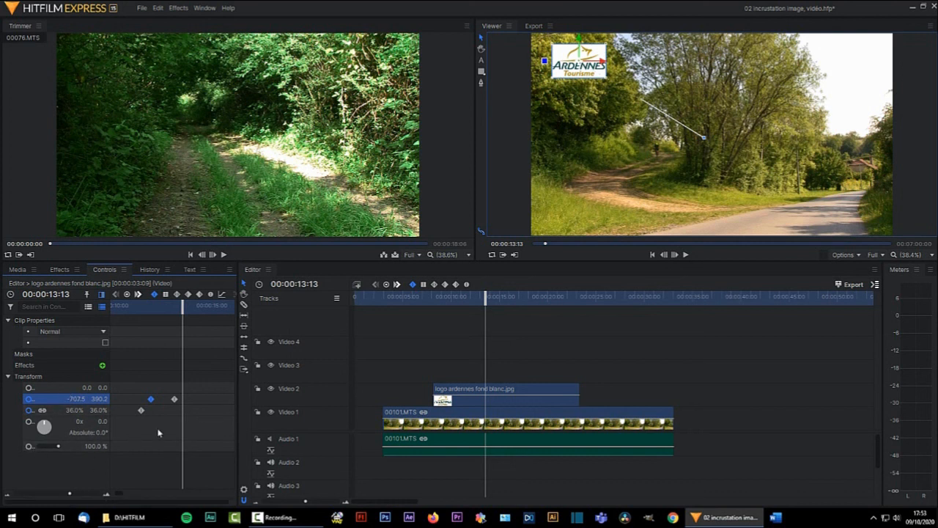
- Widen the keyframe area and fade out the logo with opacity keyframes of 100% at 00:00:13:17 and 0% a little past 15 seconds
{"action": "left_click_drag", "start_coordinate": [238, 271], "coordinate": [359, 271]}
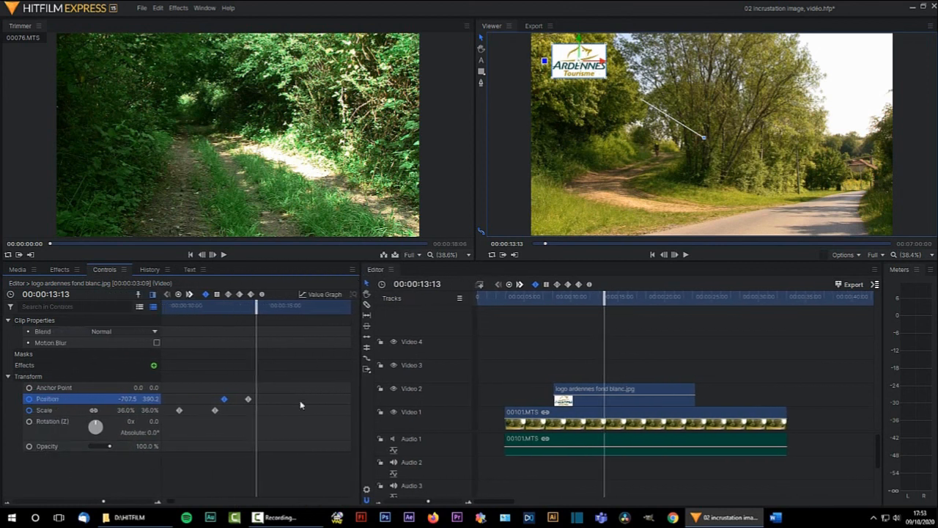
{"action": "left_click_drag", "start_coordinate": [256, 303], "coordinate": [260, 305]}
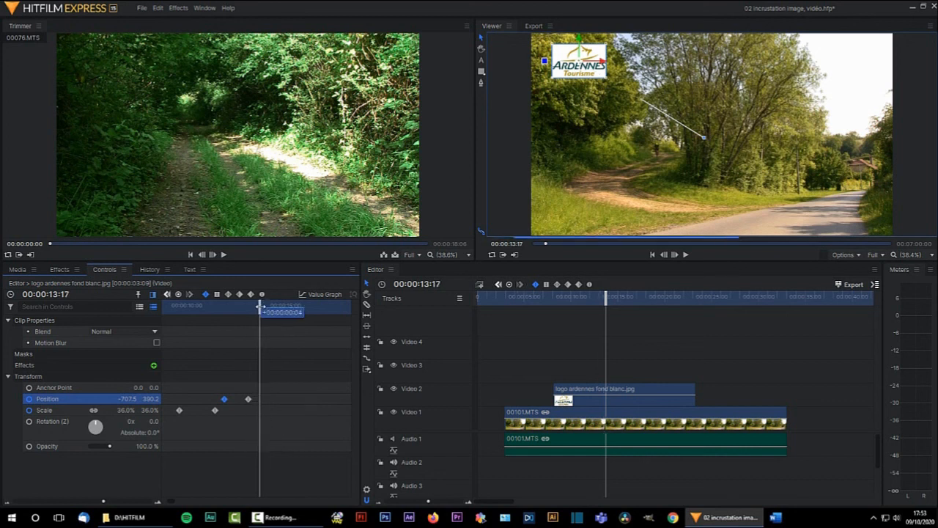
{"action": "left_click", "coordinate": [29, 446]}
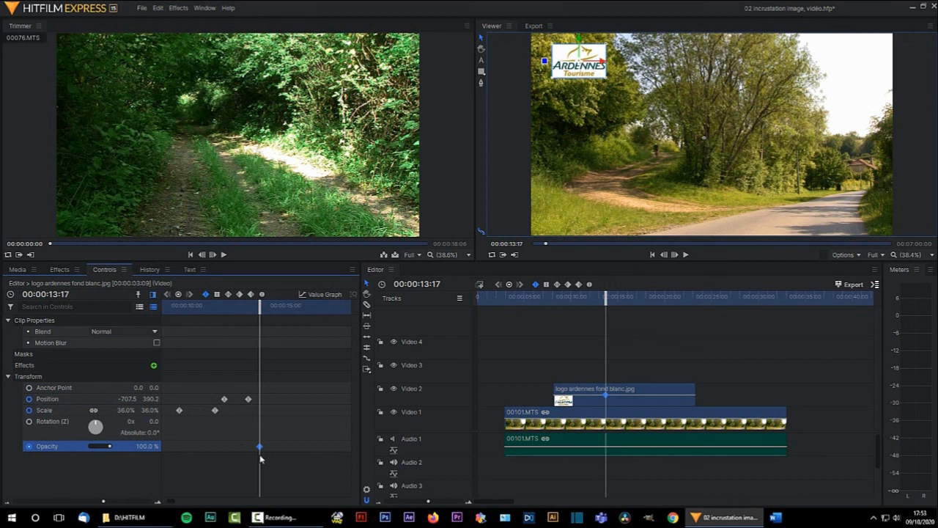
{"action": "key", "text": "space"}
{"action": "key", "text": "space"}
{"action": "left_click_drag", "start_coordinate": [110, 446], "coordinate": [90, 447]}
- Play back the complete logo animation from 00:00:08:00 until past the end of the fade-out
{"action": "left_click_drag", "start_coordinate": [294, 320], "coordinate": [176, 331]}
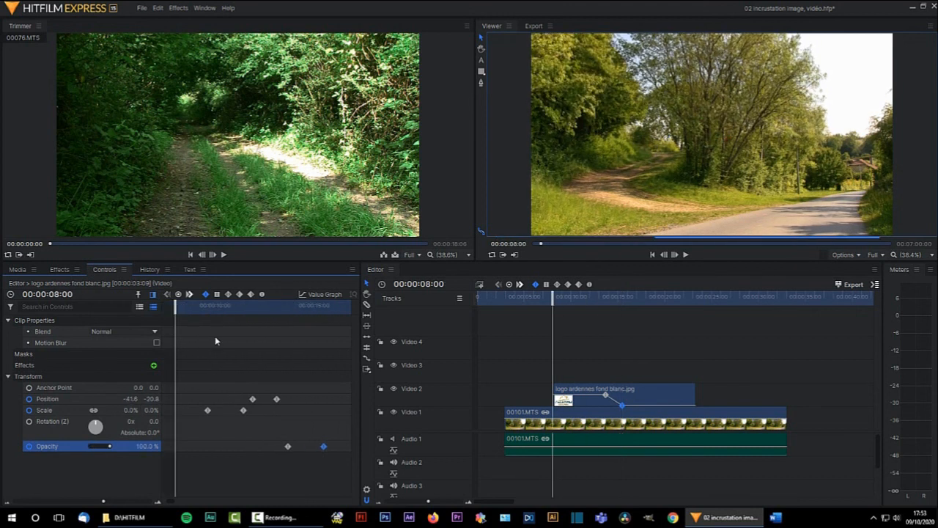
{"action": "key", "text": "space"}
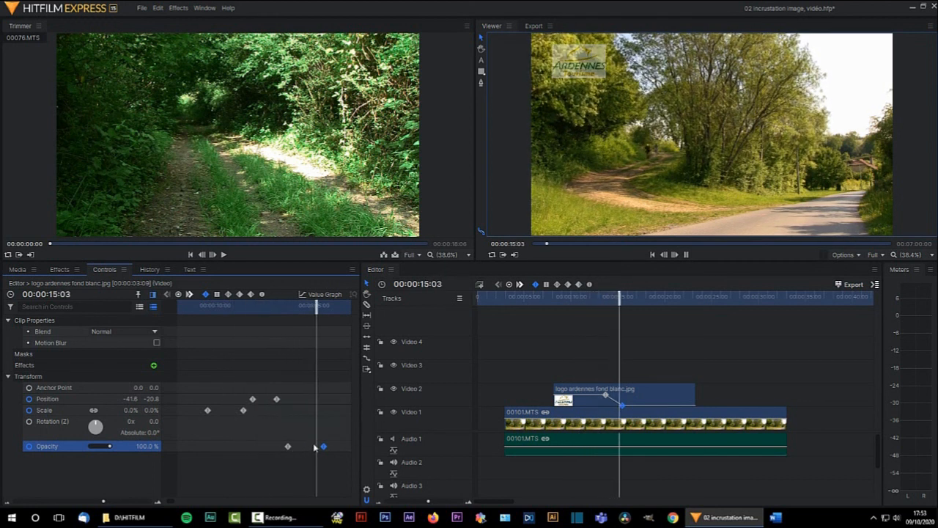
{"action": "key", "text": "space"}
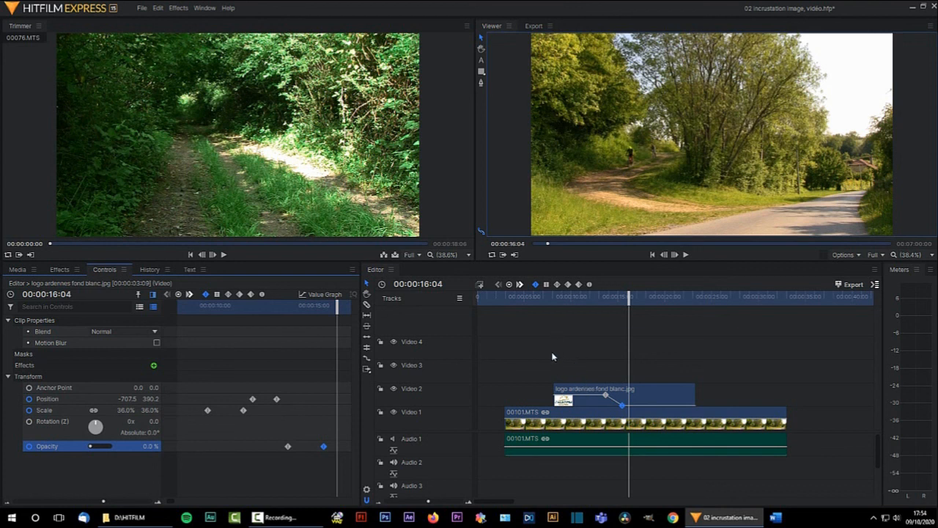
- Show the value graph of the logo's opacity and change the first opacity keyframe to a curved transition with an adjustable handle
{"action": "left_click", "coordinate": [305, 294]}
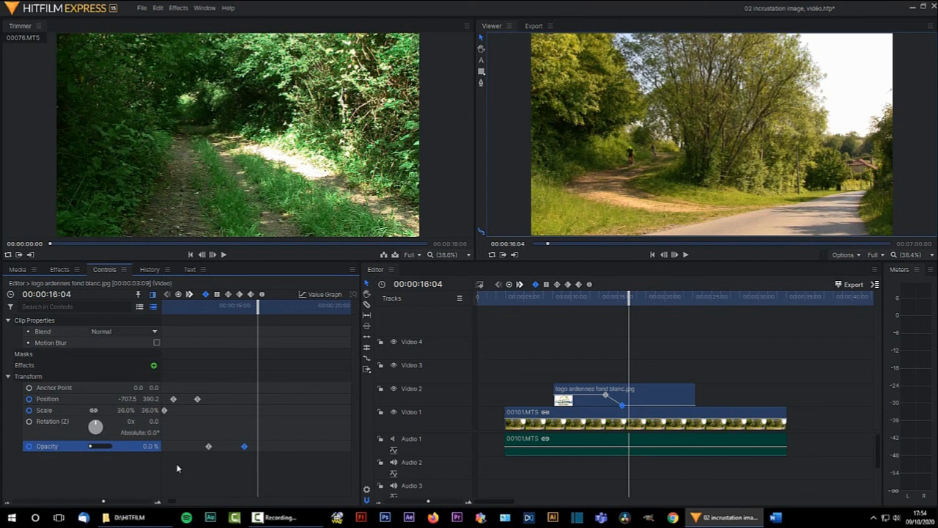
{"action": "left_click", "coordinate": [302, 295]}
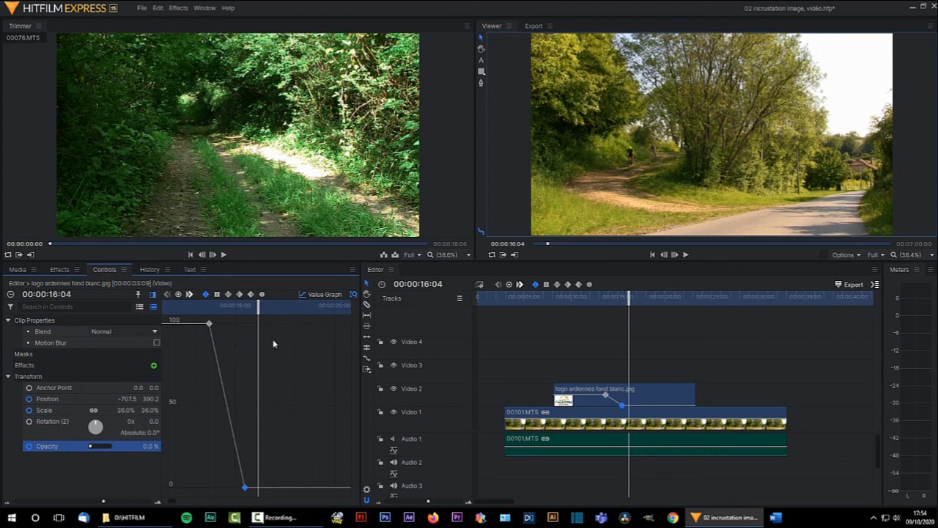
{"action": "left_click", "coordinate": [209, 323]}
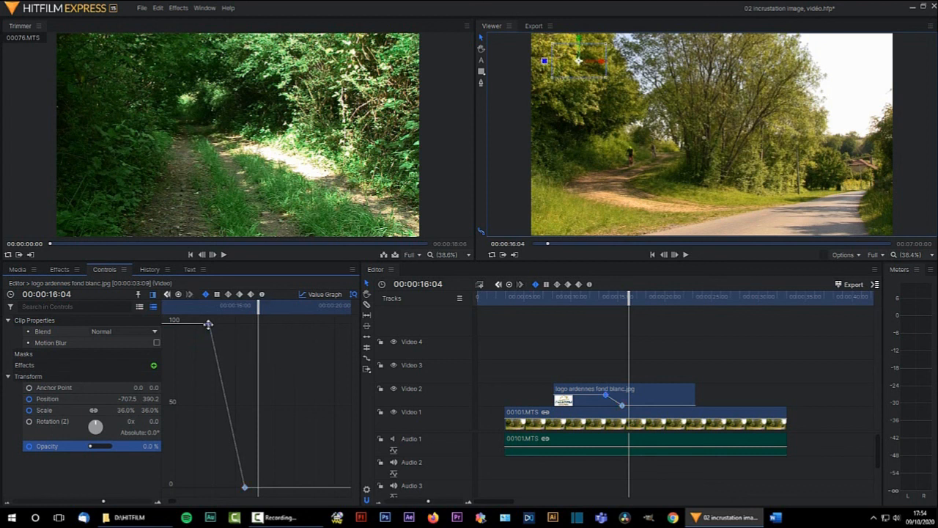
{"action": "left_click", "coordinate": [262, 295]}
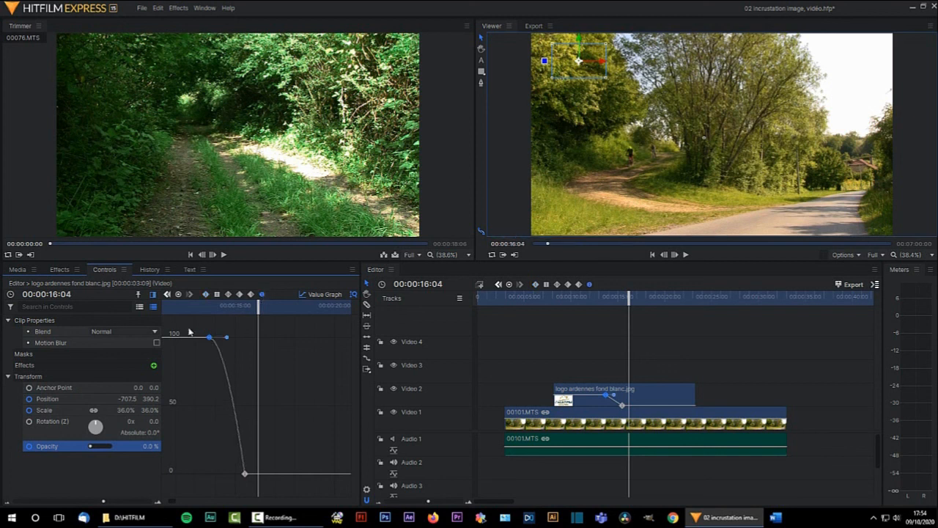